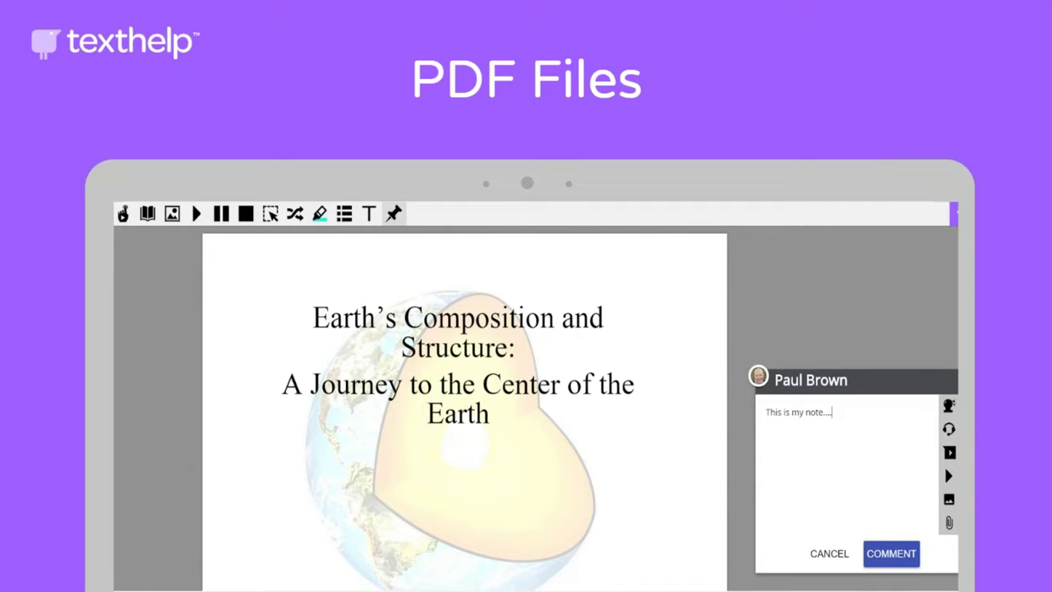
Exit the full-screen slideshow to return to the deck editor at the PDF Files slide.
key("Escape")
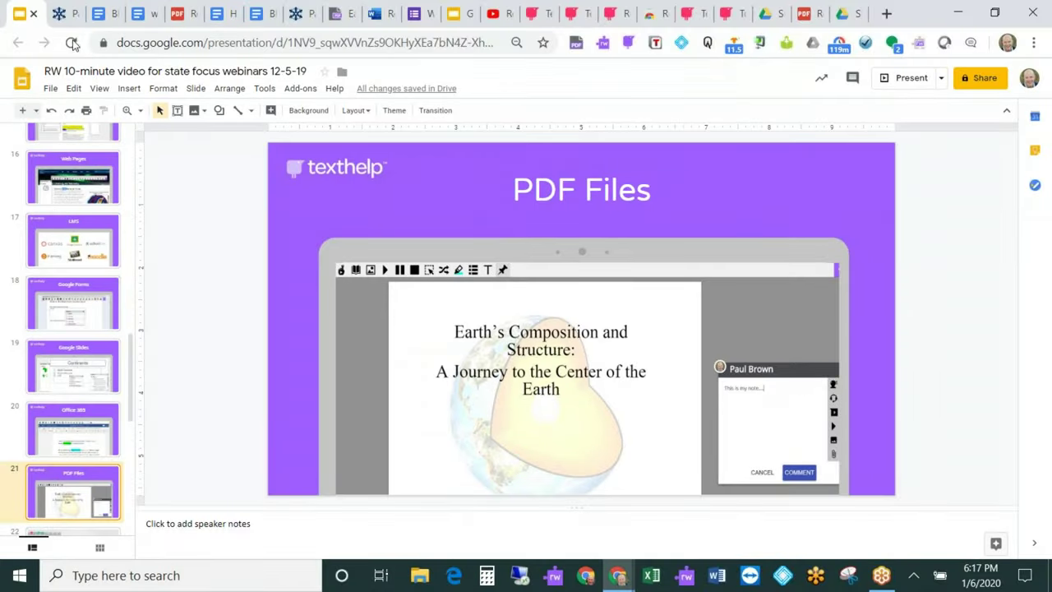
Open the Read&Write toolbar on the NSIDC Arctic page and select the paragraph's first two sentences.
left_click(65, 20)
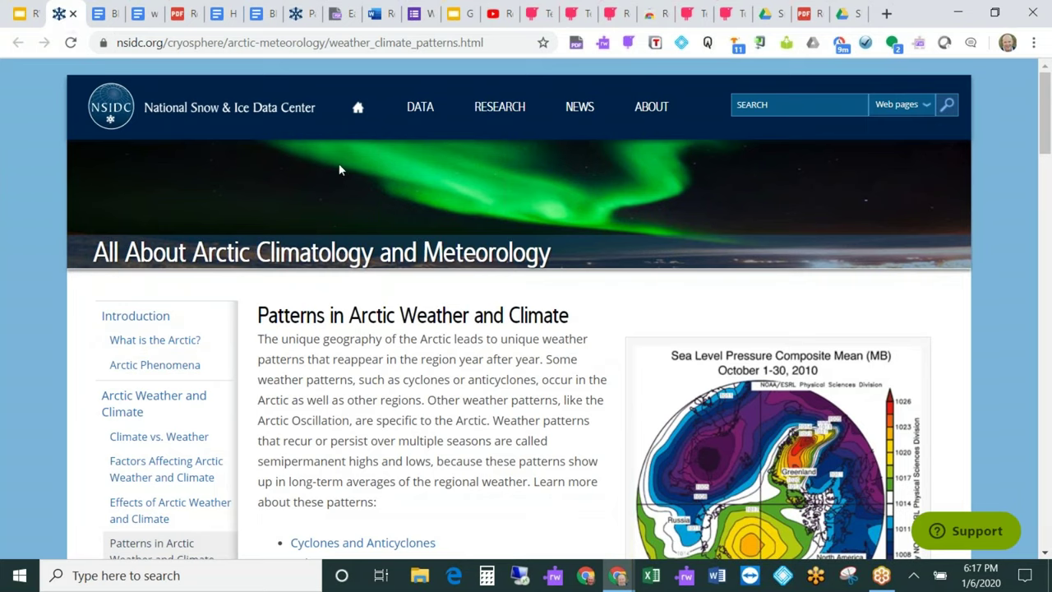
left_click(604, 44)
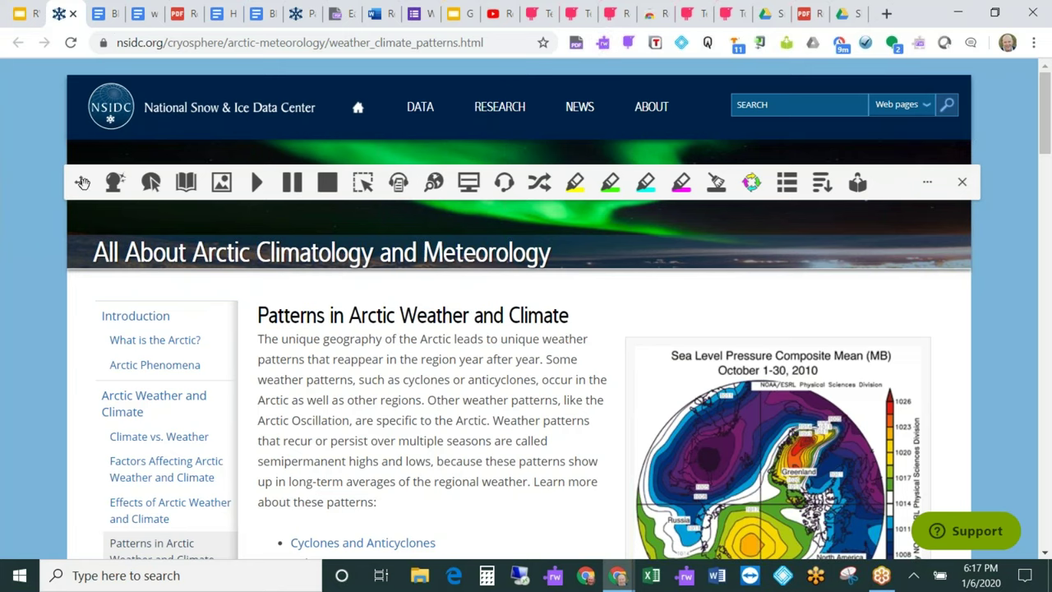
mouse_move(84, 183)
left_mouse_down()
mouse_move(102, 222)
mouse_move(47, 175)
mouse_move(79, 184)
left_mouse_up()
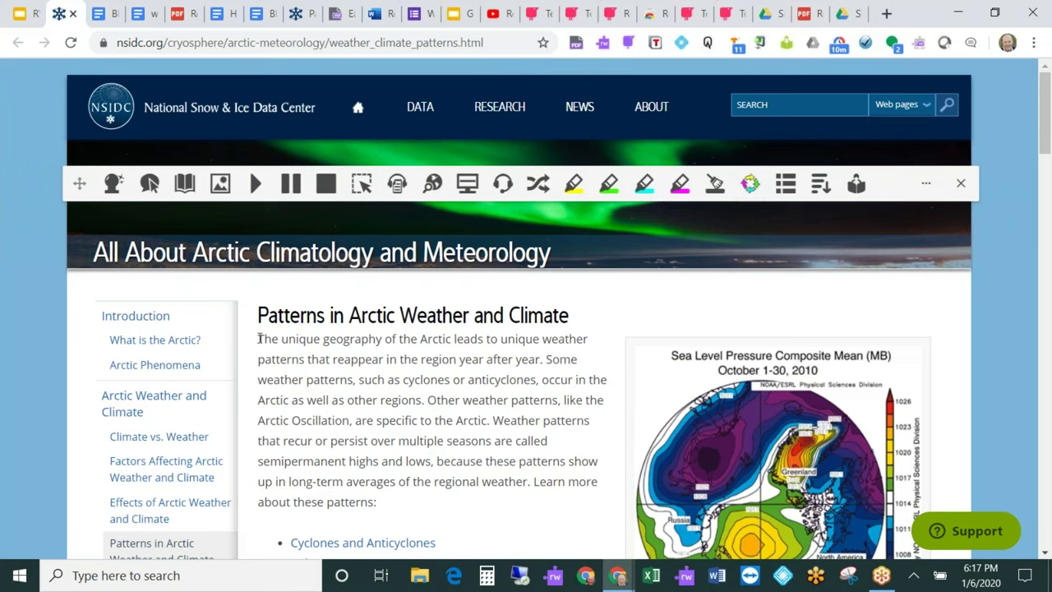
left_click_drag(259, 338, 425, 400)
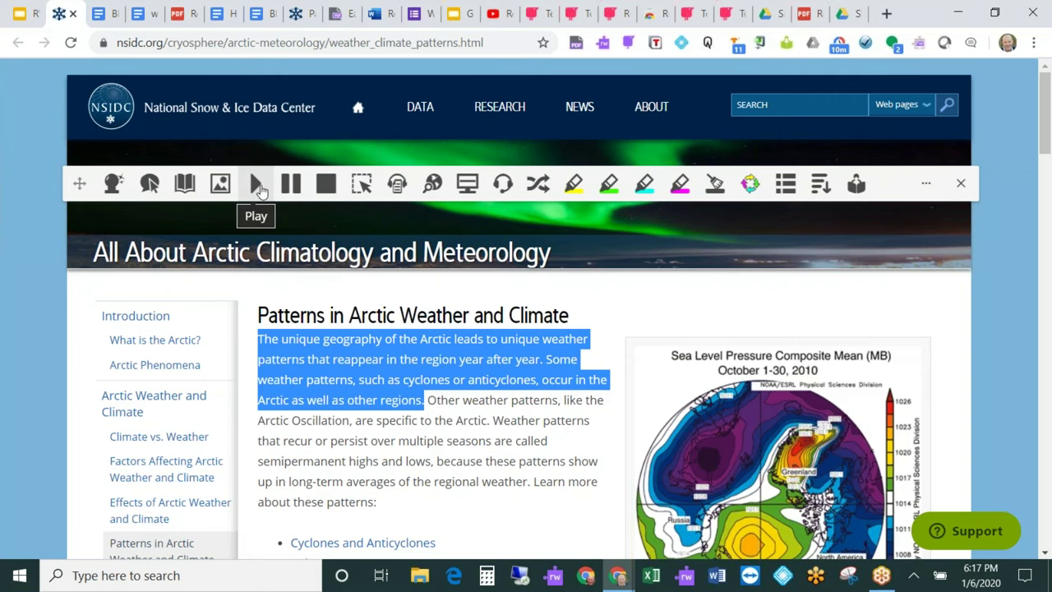
Read the selected sentences aloud, pause partway, then stop playback.
left_click(256, 185)
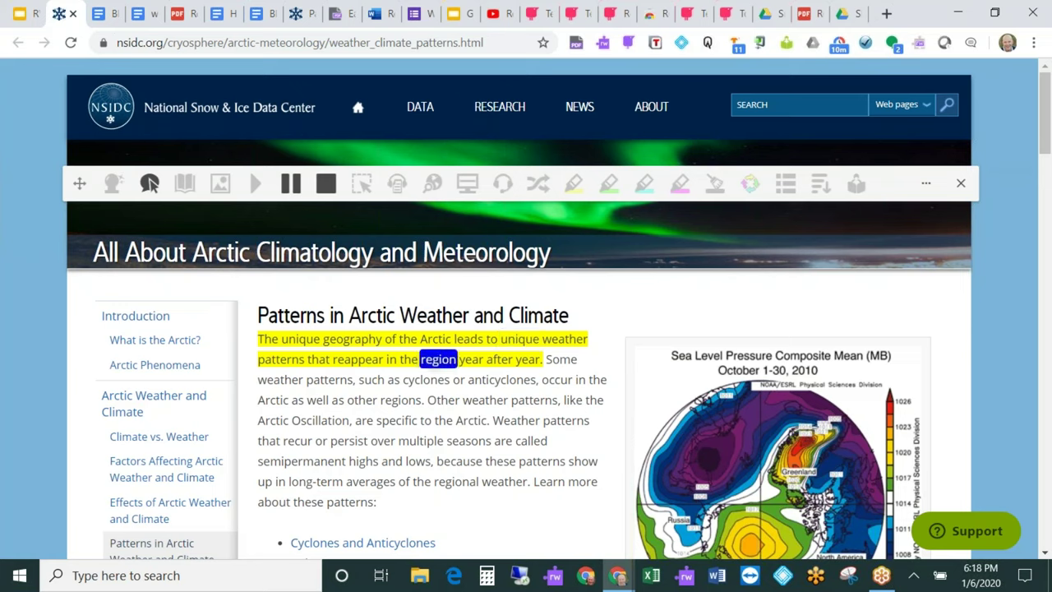
left_click(292, 184)
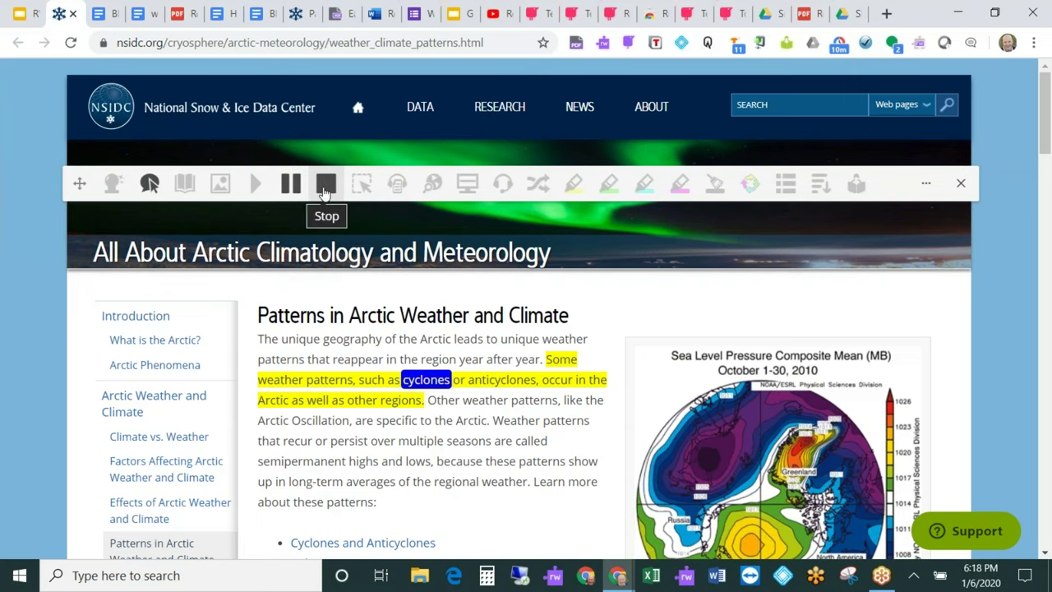
left_click(325, 187)
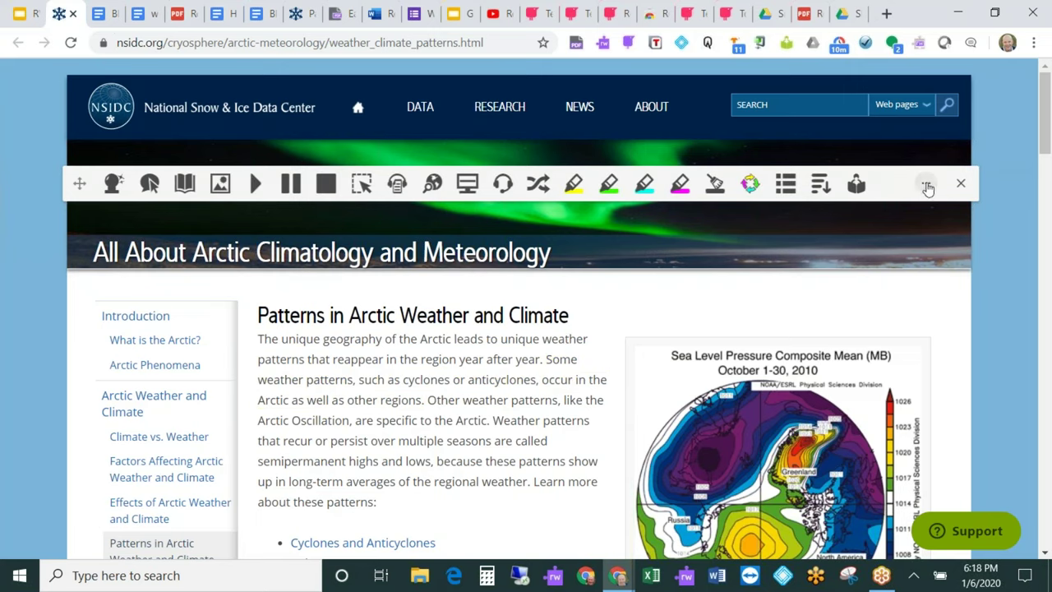
left_click(926, 186)
left_click(920, 220)
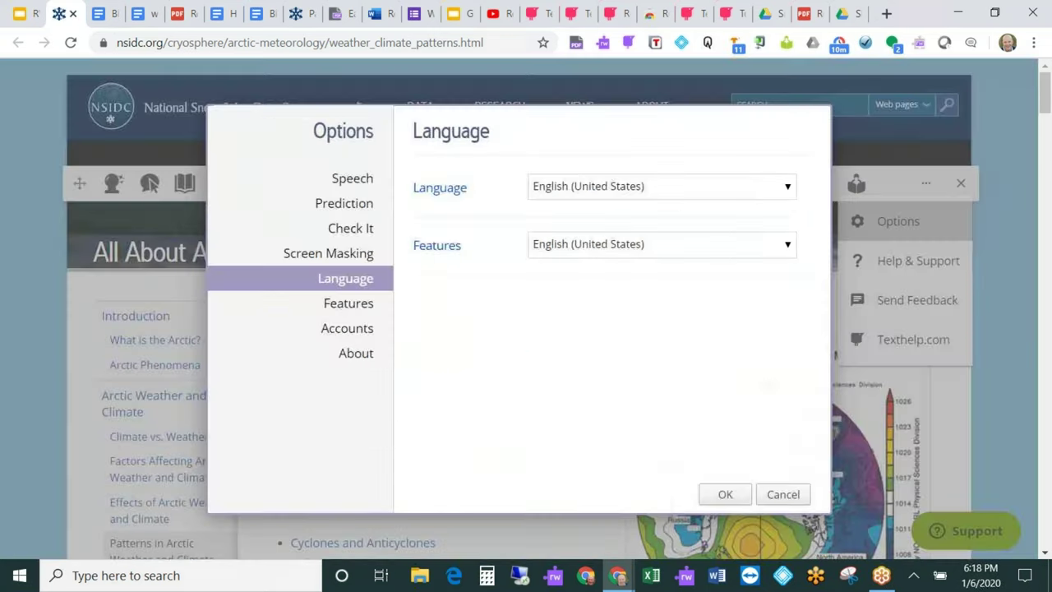
left_click(350, 178)
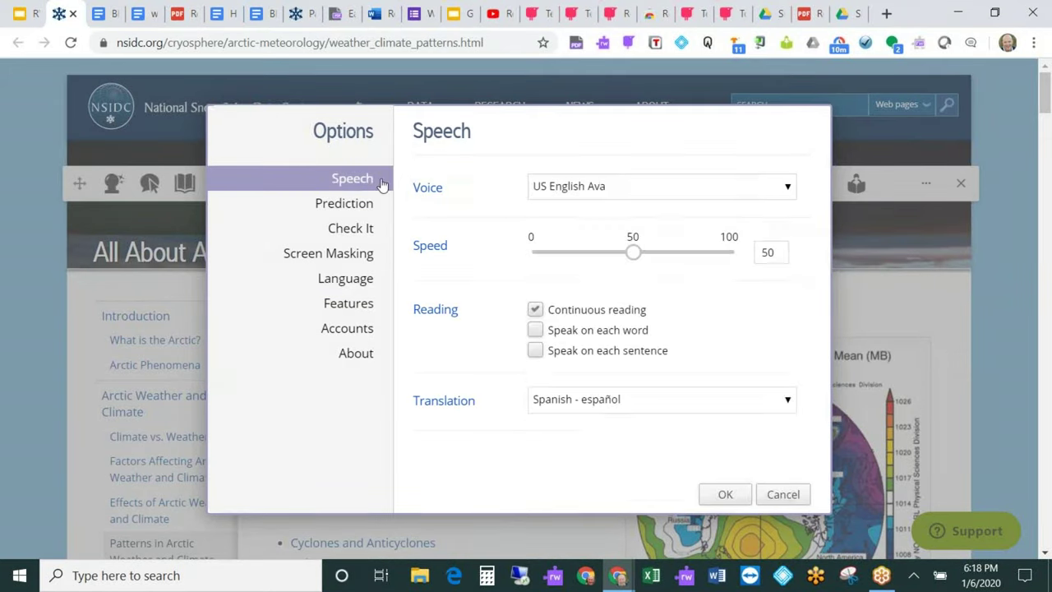
left_click(786, 189)
left_click_drag(786, 220, 791, 181)
left_click(787, 185)
left_click(787, 403)
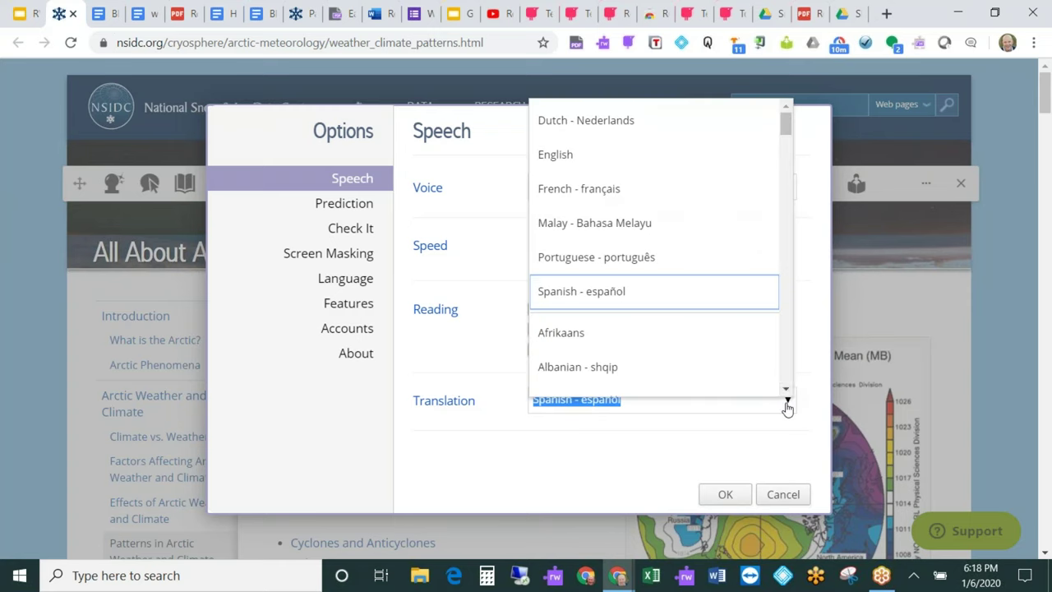
left_click(788, 409)
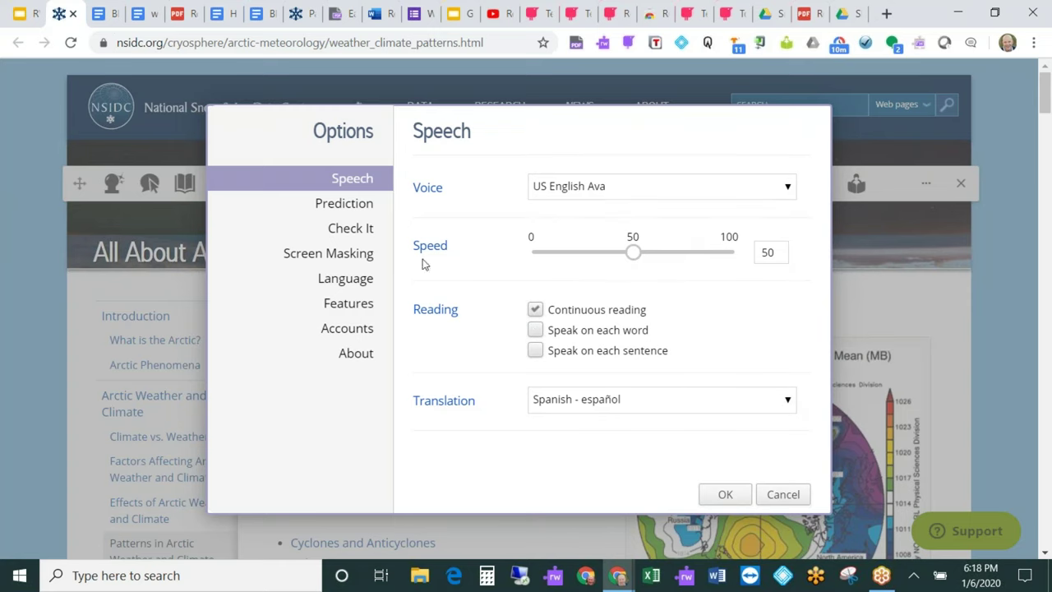
left_click(359, 283)
left_click(787, 187)
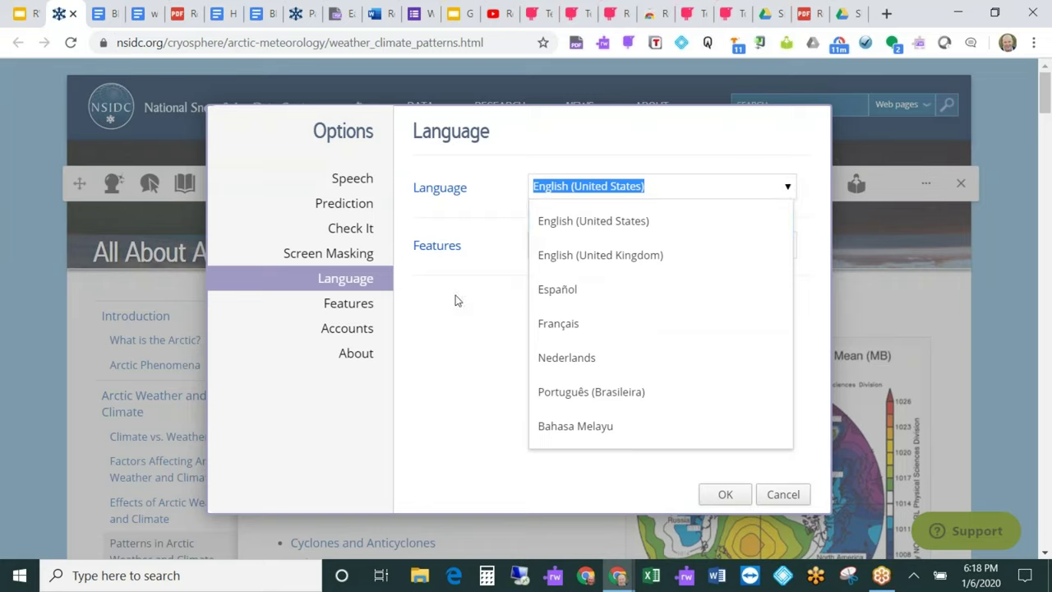
left_click(360, 310)
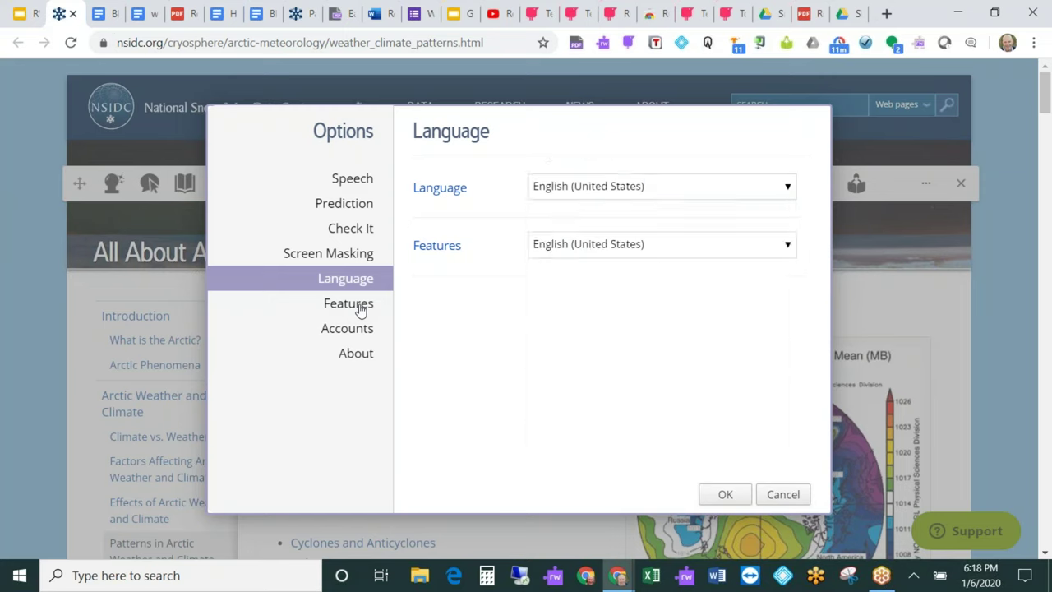
left_click(360, 308)
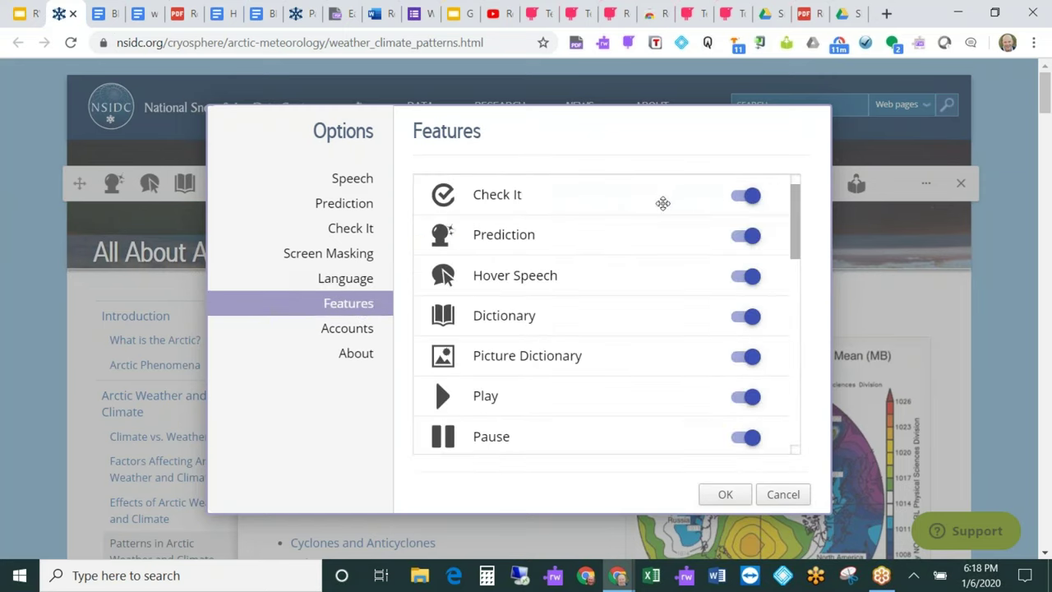
mouse_move(662, 204)
left_mouse_down()
mouse_move(674, 302)
mouse_move(650, 192)
left_mouse_up()
left_click(725, 495)
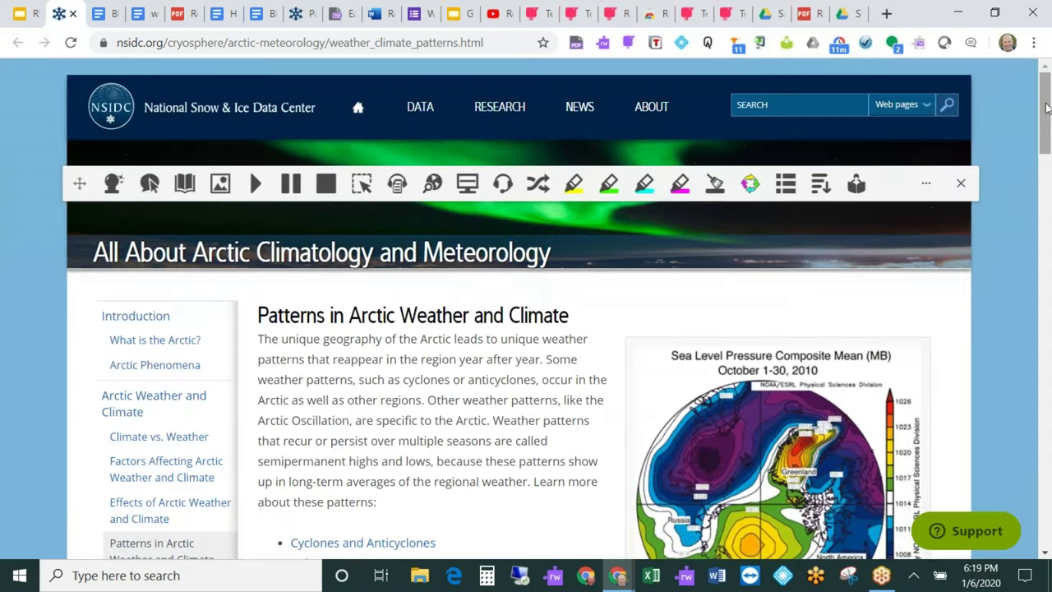
scroll(1047, 117, "down", 2)
scroll(1047, 118, "down", 1)
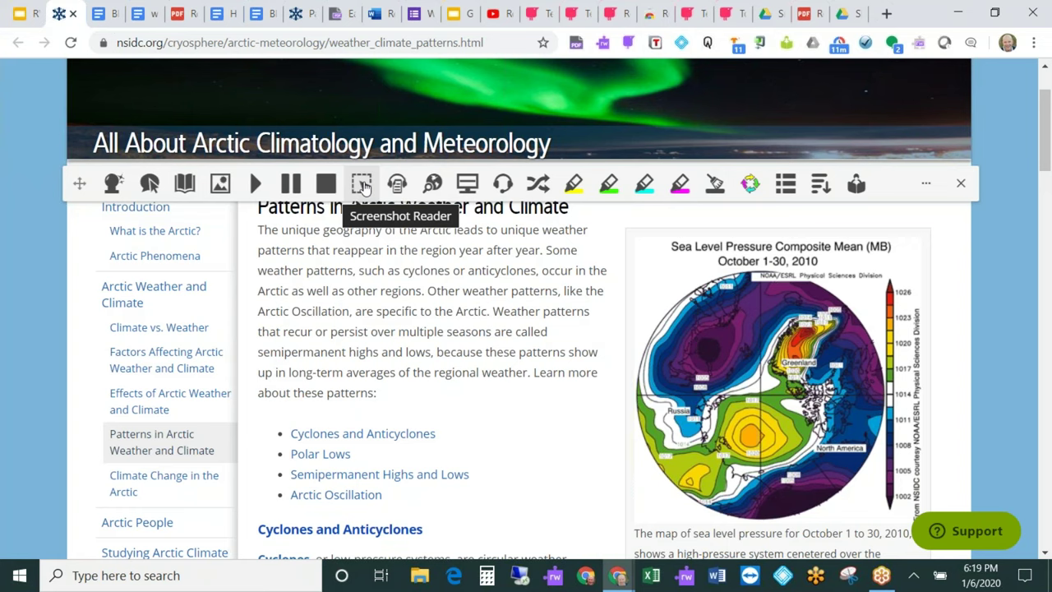
left_click(364, 185)
left_click_drag(660, 232, 906, 270)
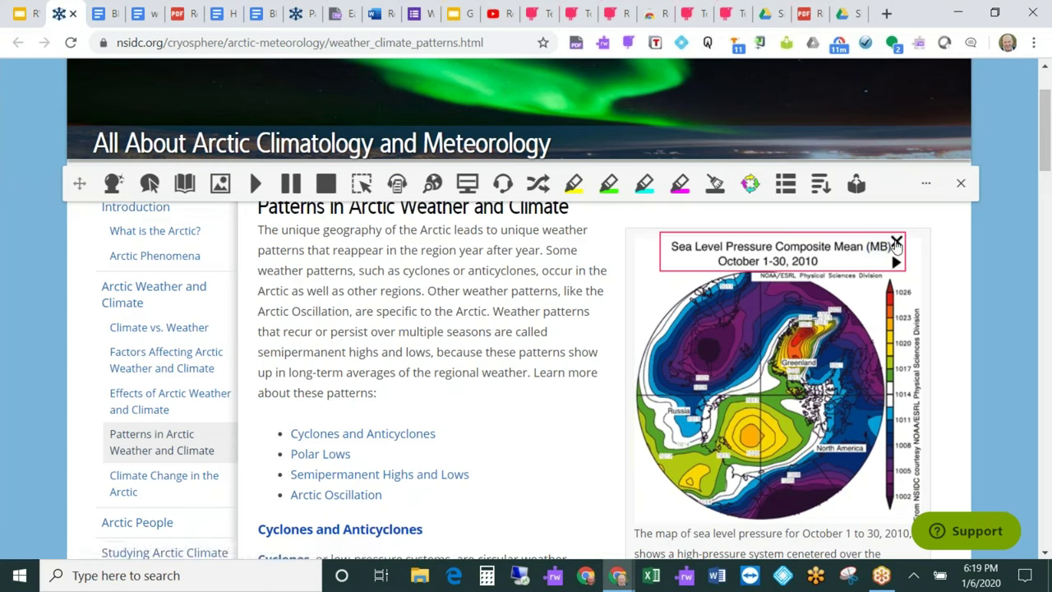
left_click(896, 242)
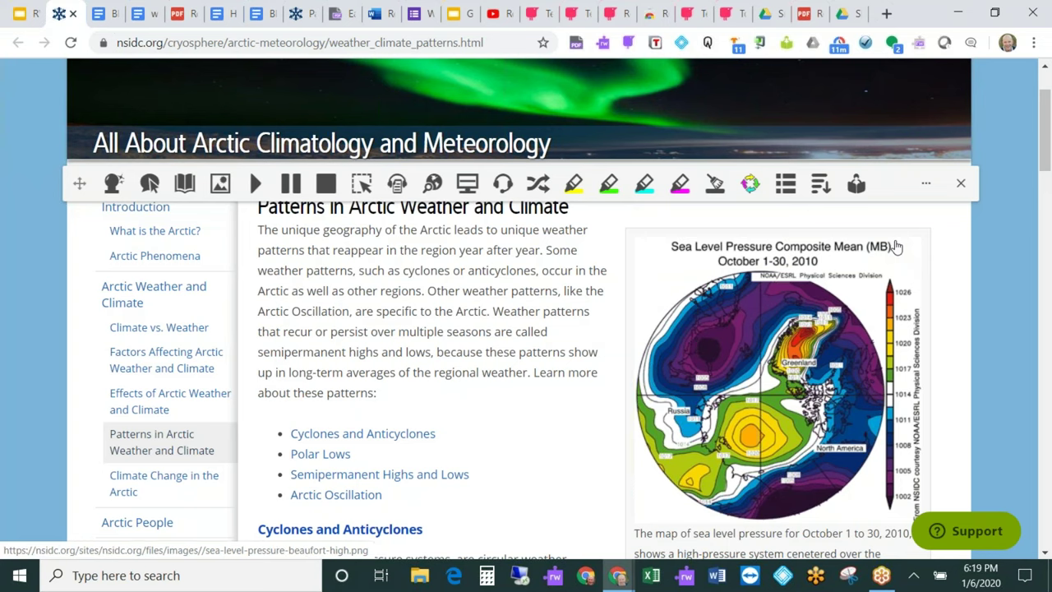
left_click_drag(1048, 119, 1048, 100)
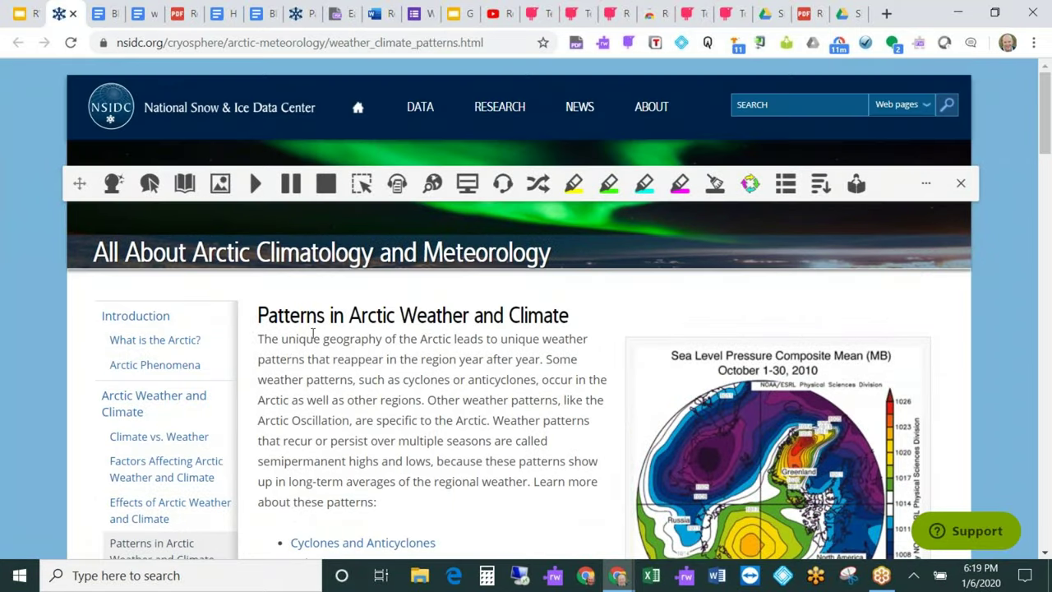
double_click(296, 318)
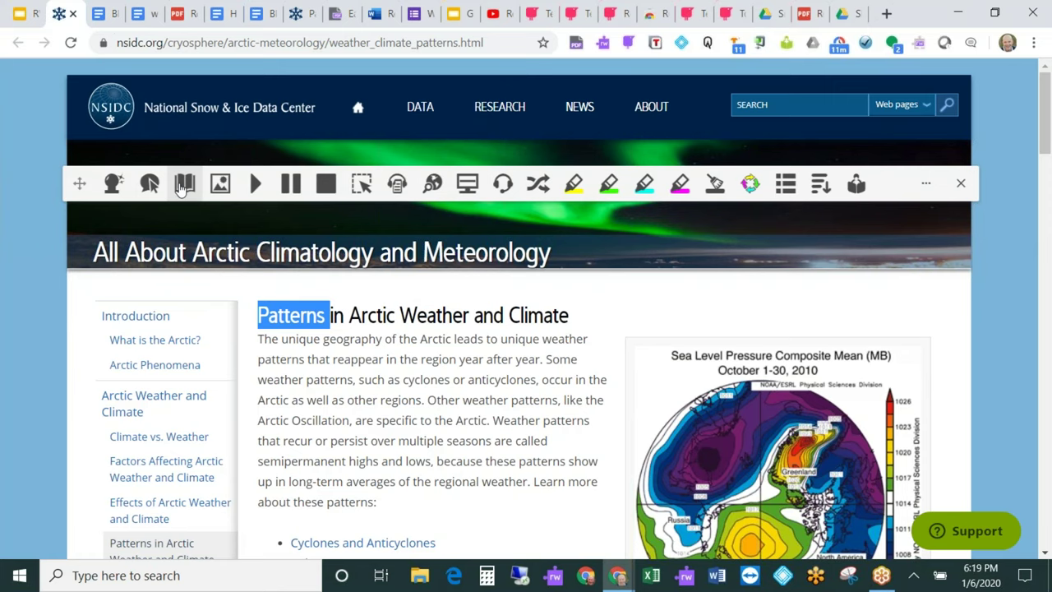
left_click(182, 187)
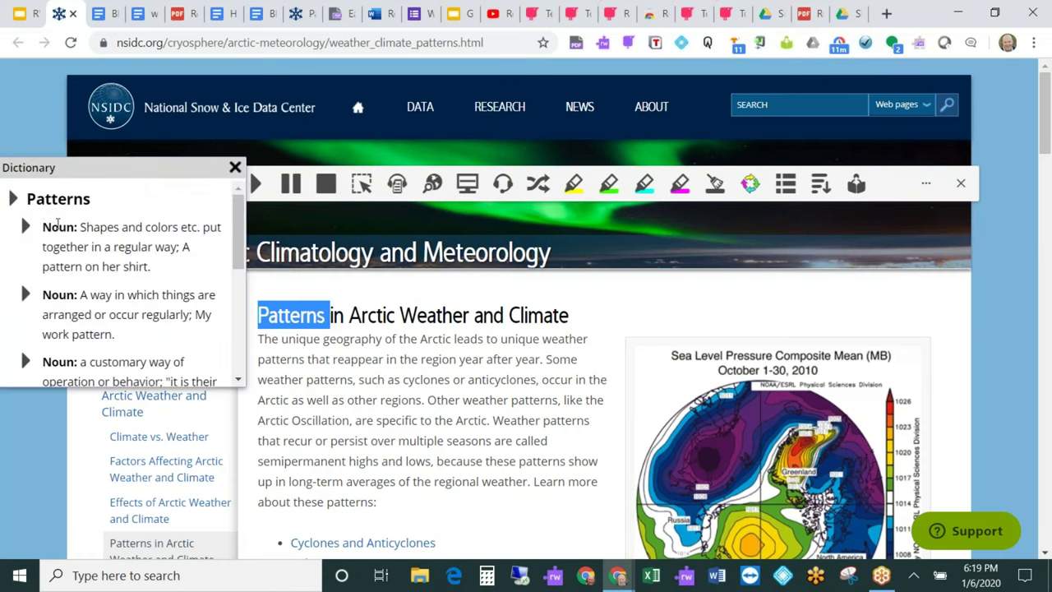
left_click(24, 227)
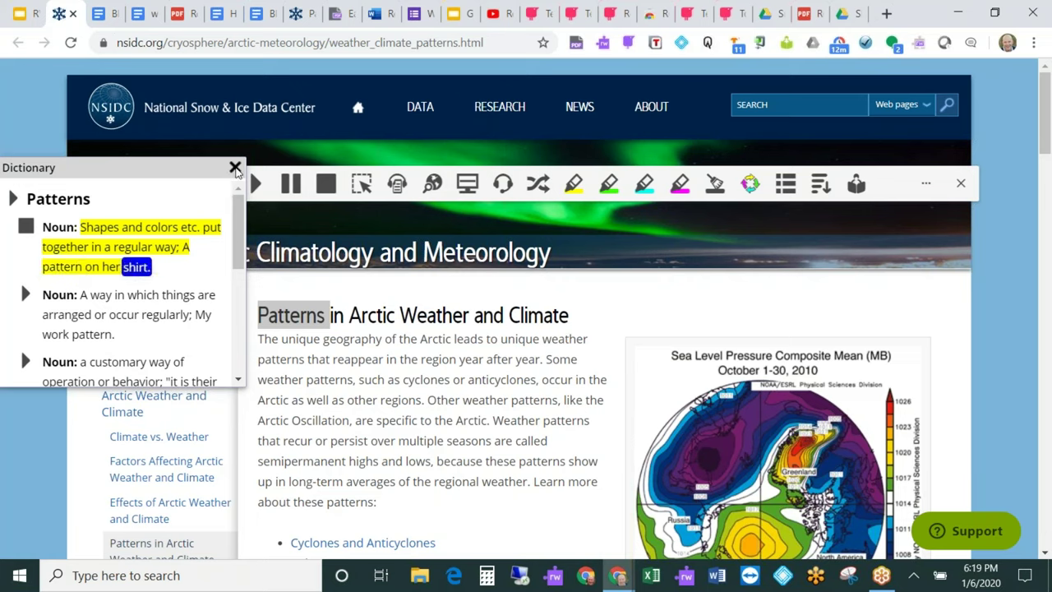
left_click(235, 168)
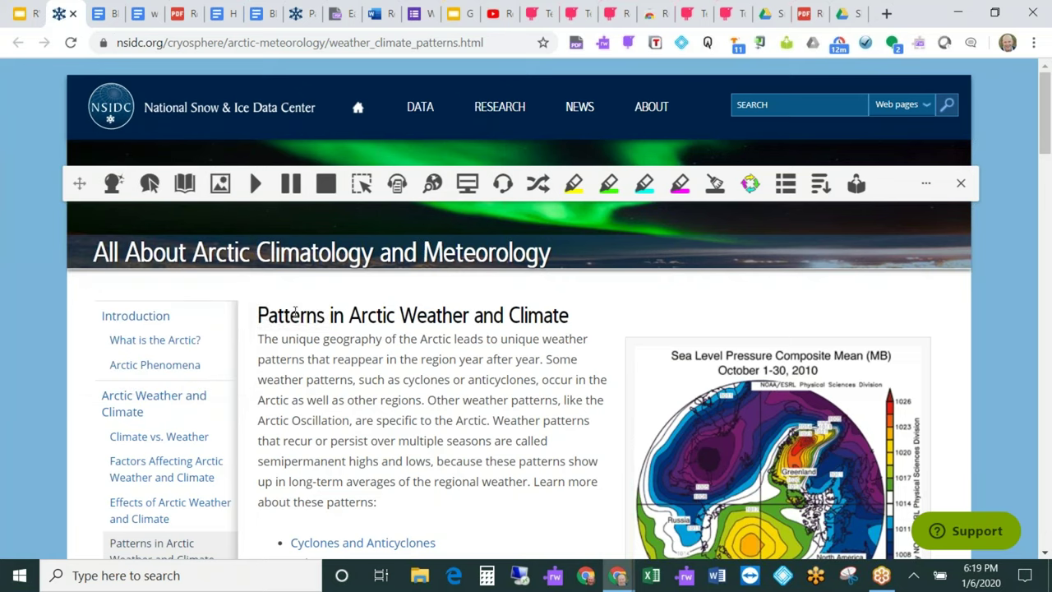
left_click(220, 183)
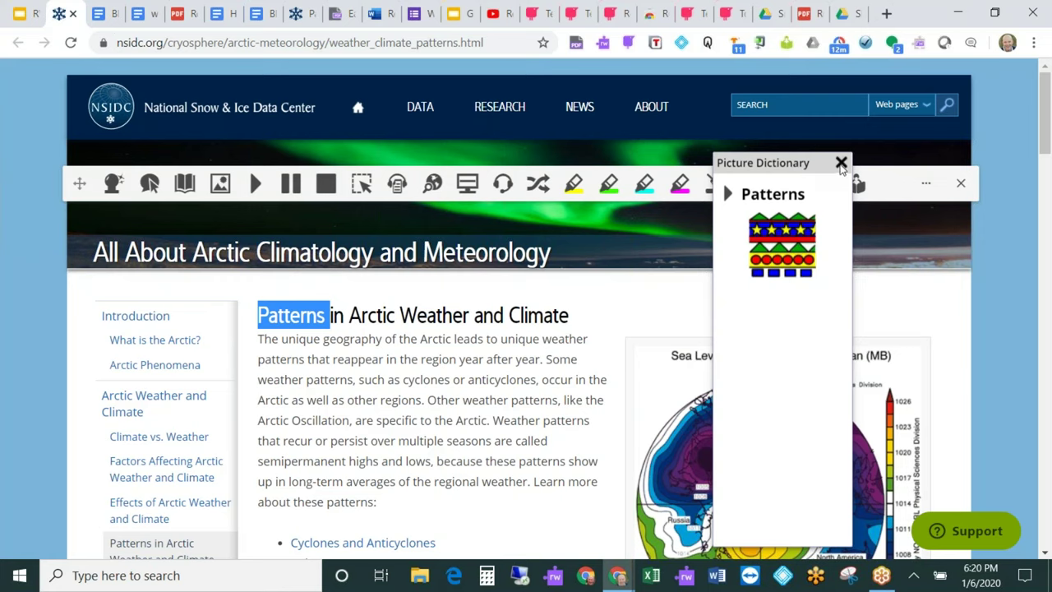
left_click(841, 165)
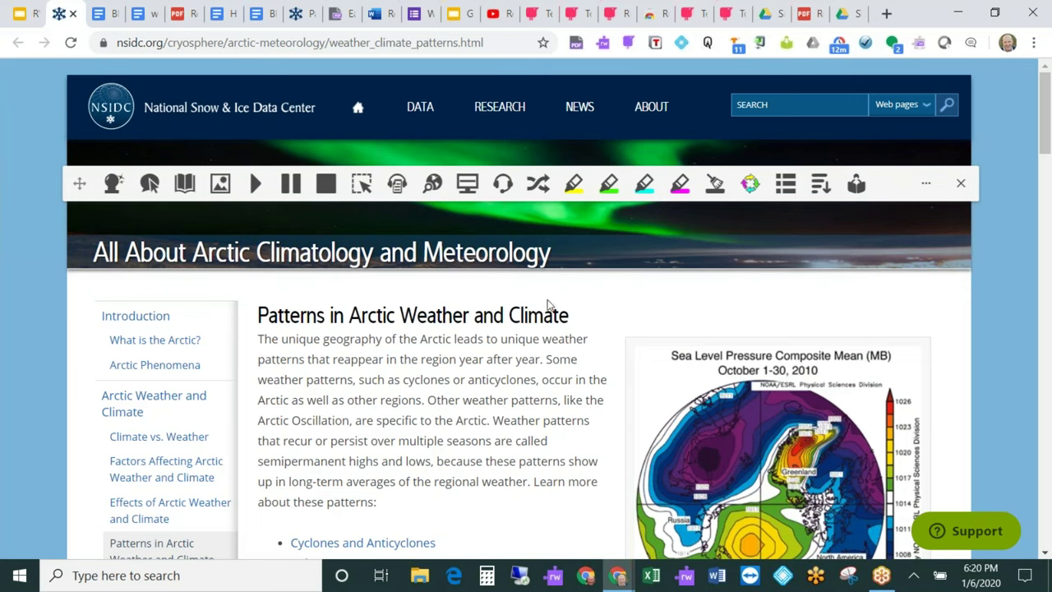
double_click(540, 320)
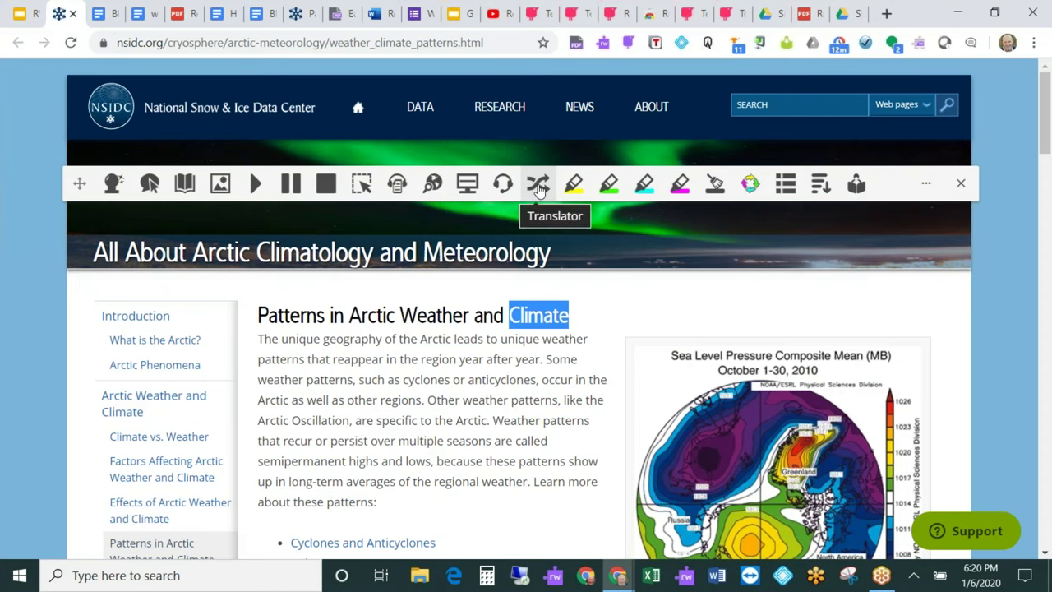
left_click(538, 186)
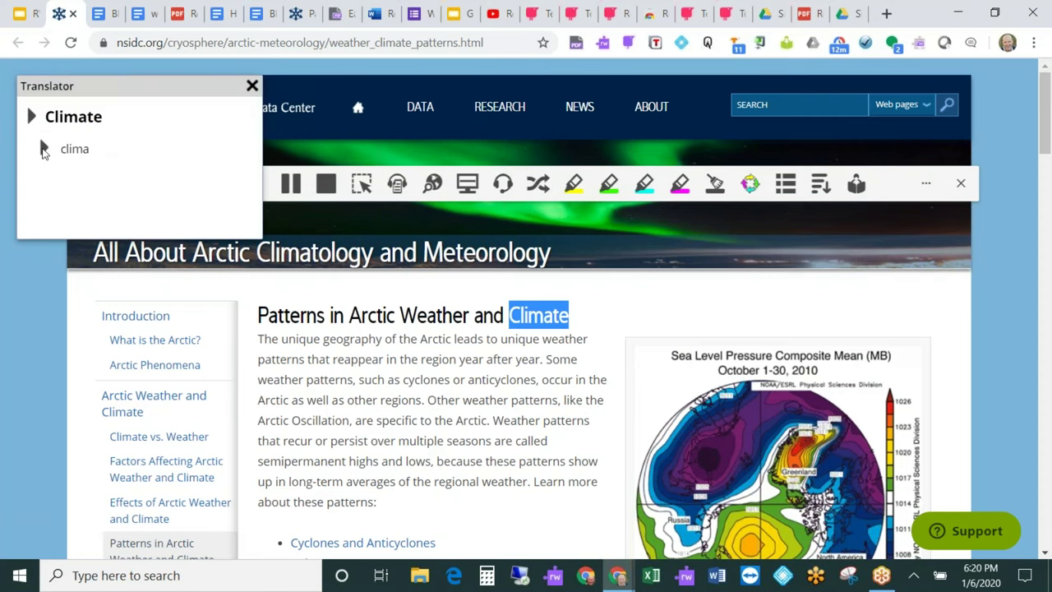
left_click(43, 150)
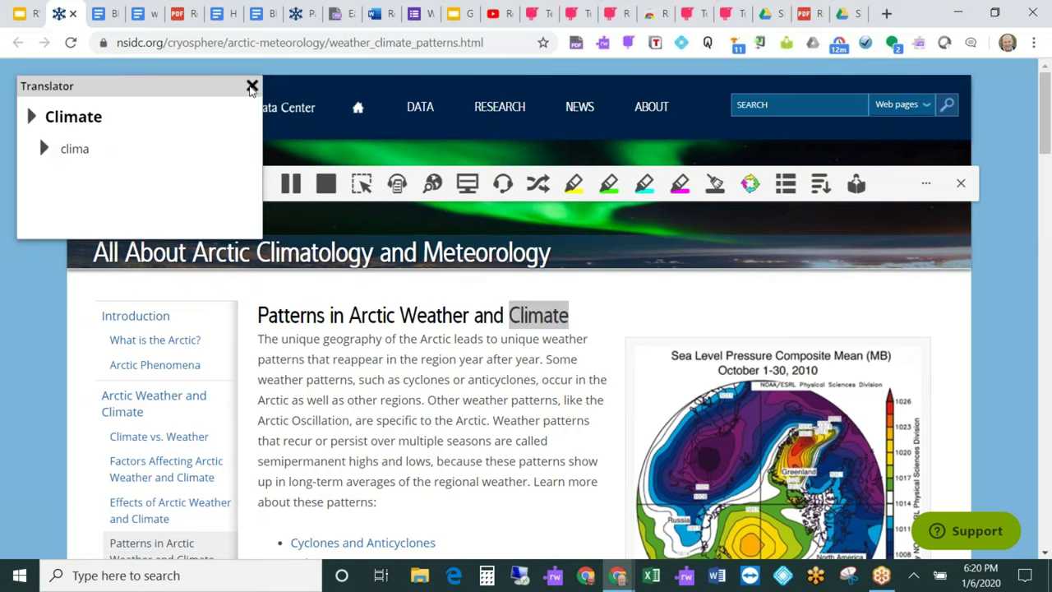
left_click(251, 87)
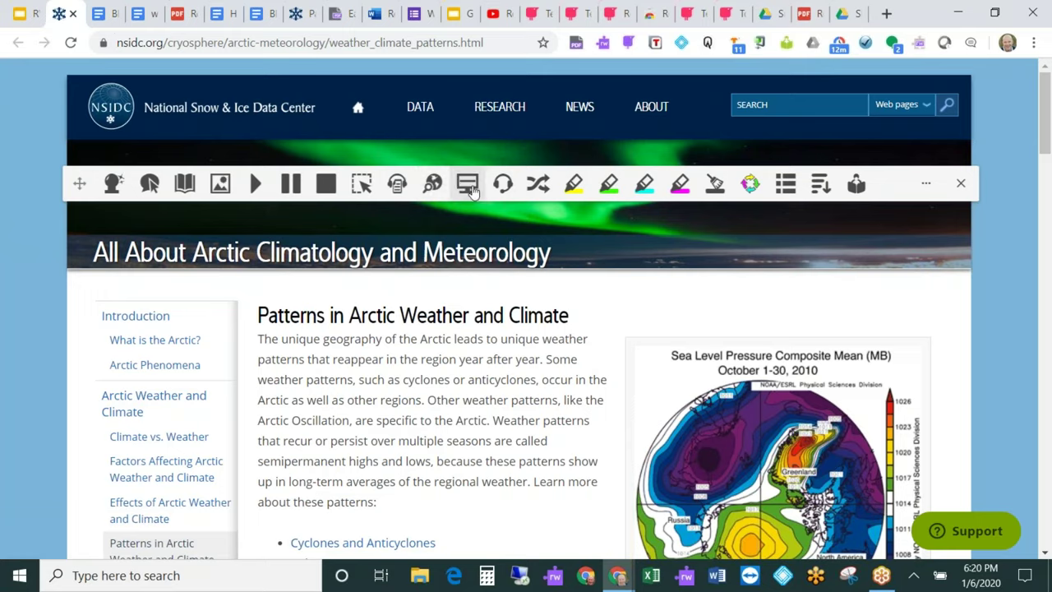
left_click(473, 189)
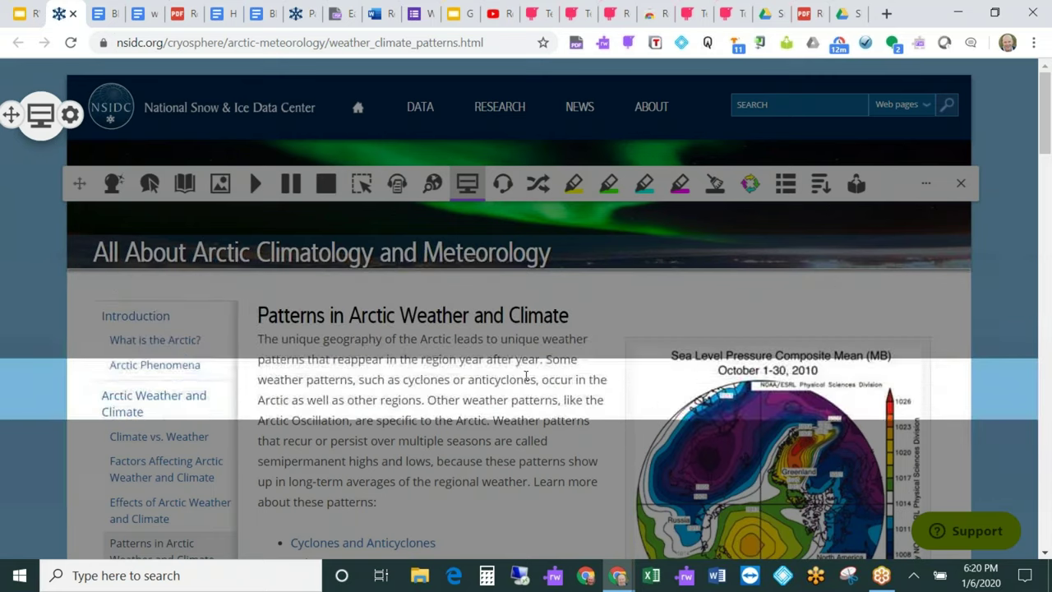
left_click(467, 184)
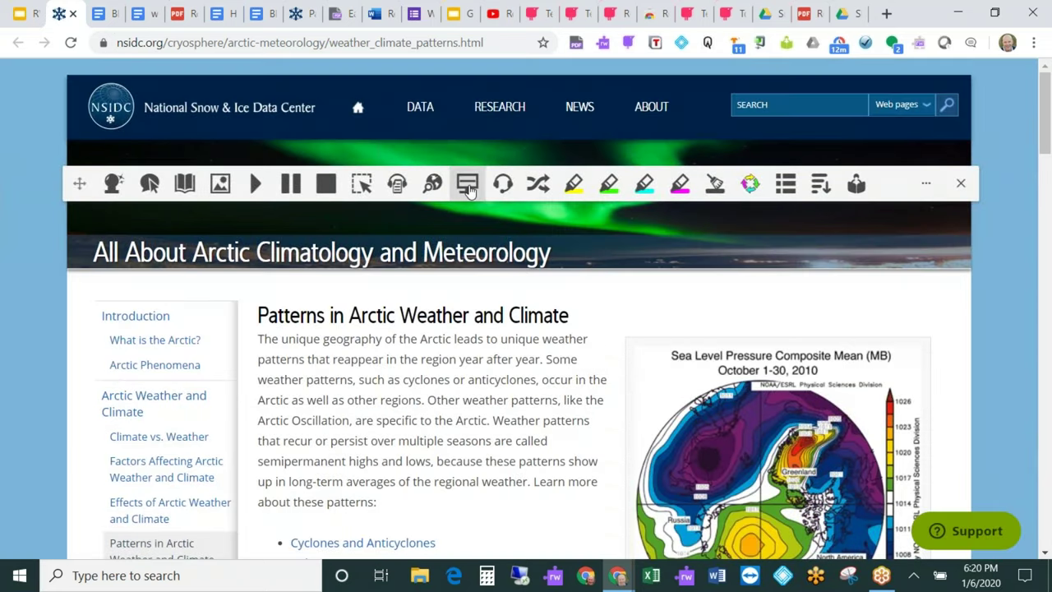
left_click(98, 14)
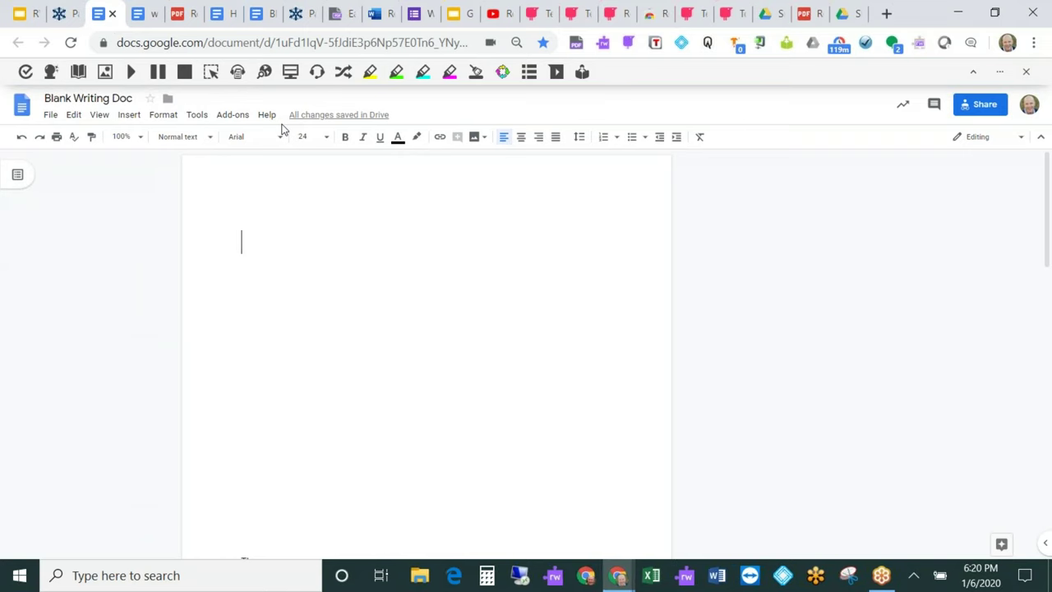
With word prediction, Dictionary and Picture Dictionary on, type 'Today I wa' and complete 'walked'.
left_click(50, 71)
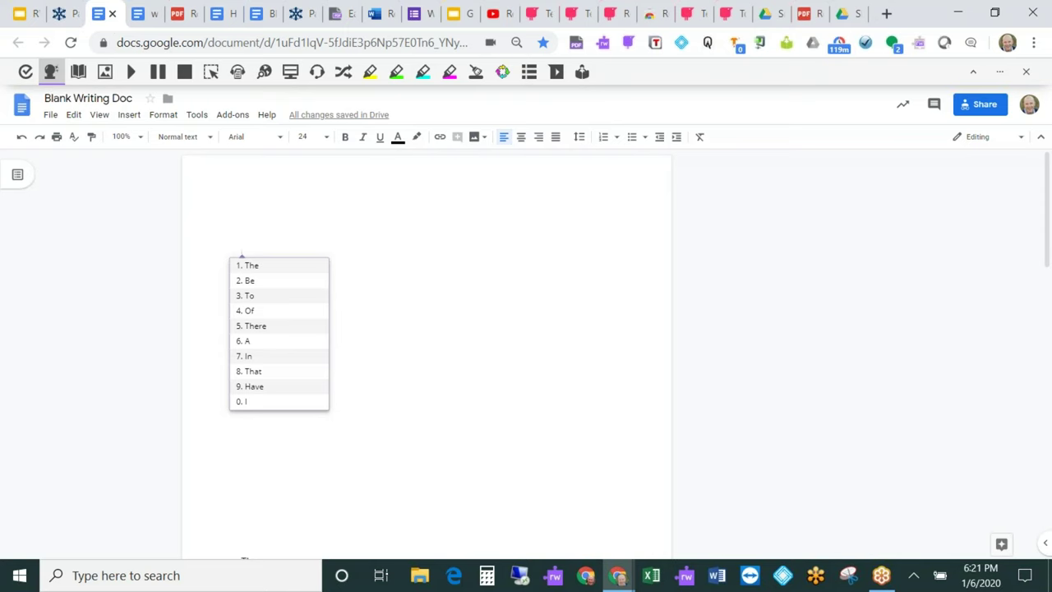
type("Today I w")
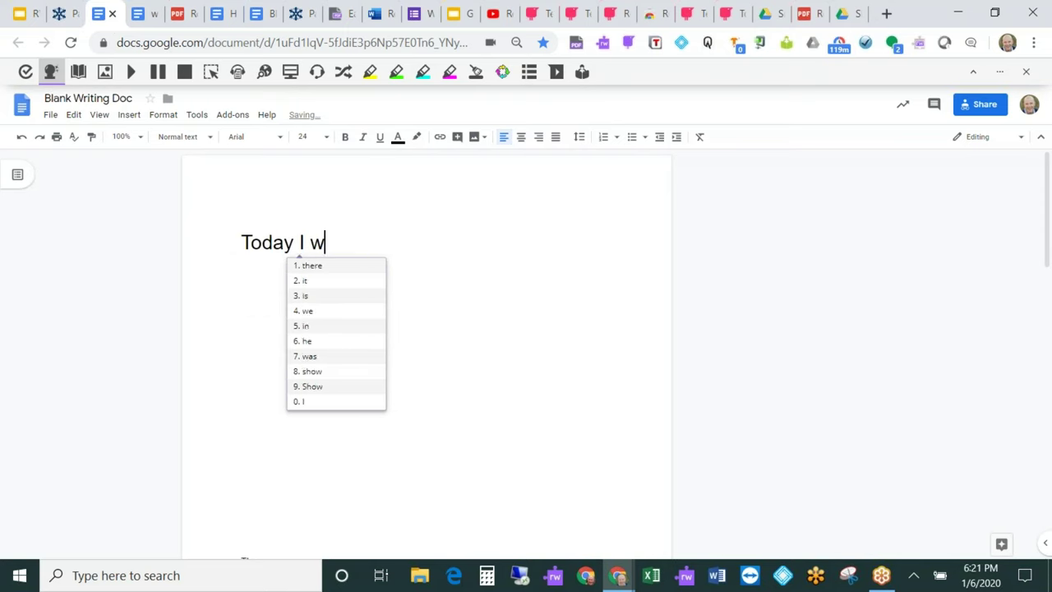
type("a")
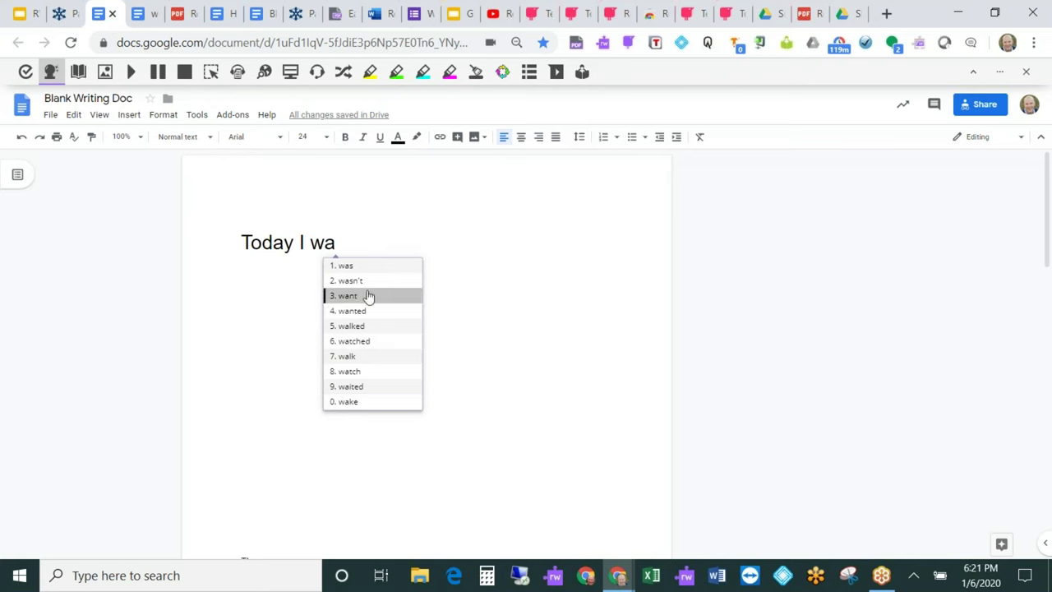
left_click(78, 72)
left_click(105, 72)
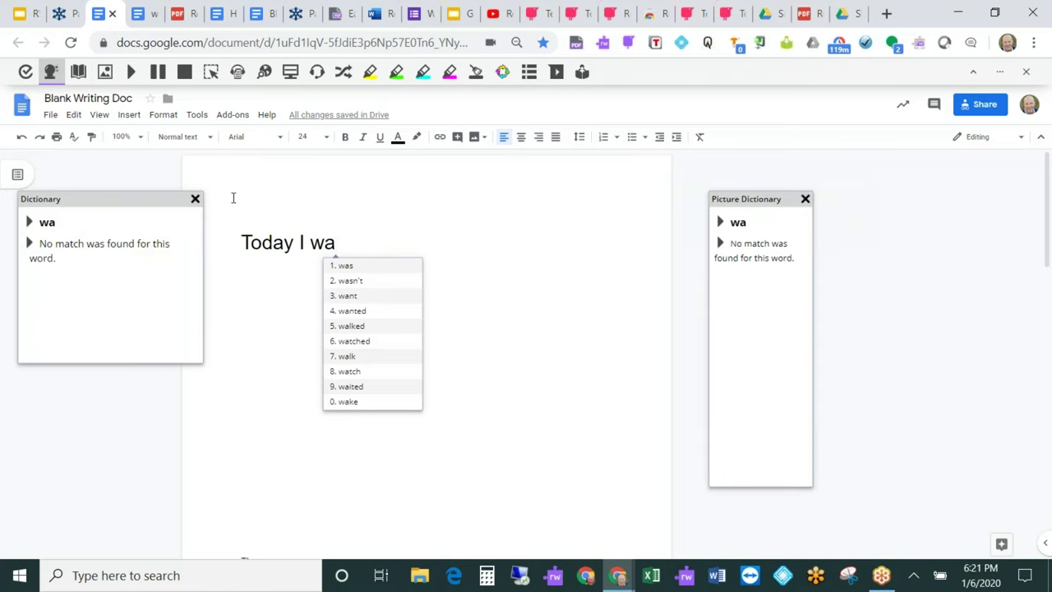
mouse_move(349, 264)
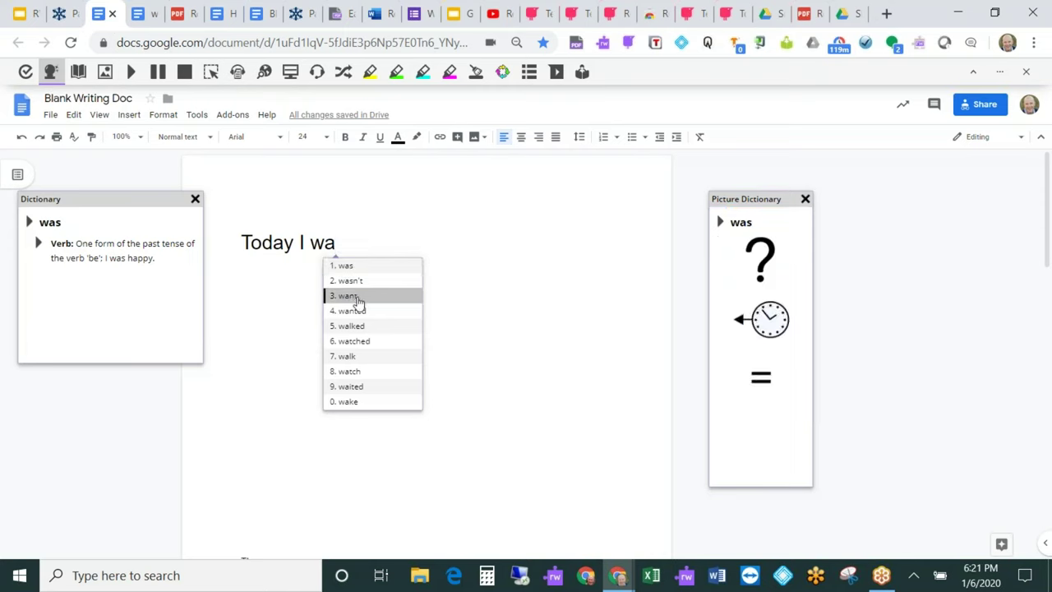
mouse_move(358, 329)
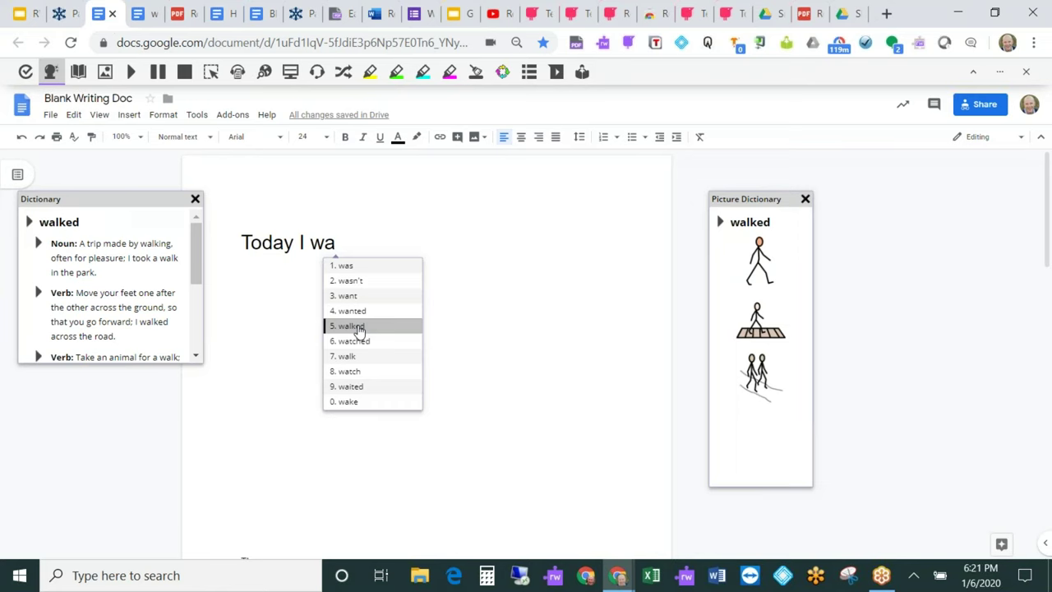
left_click(359, 327)
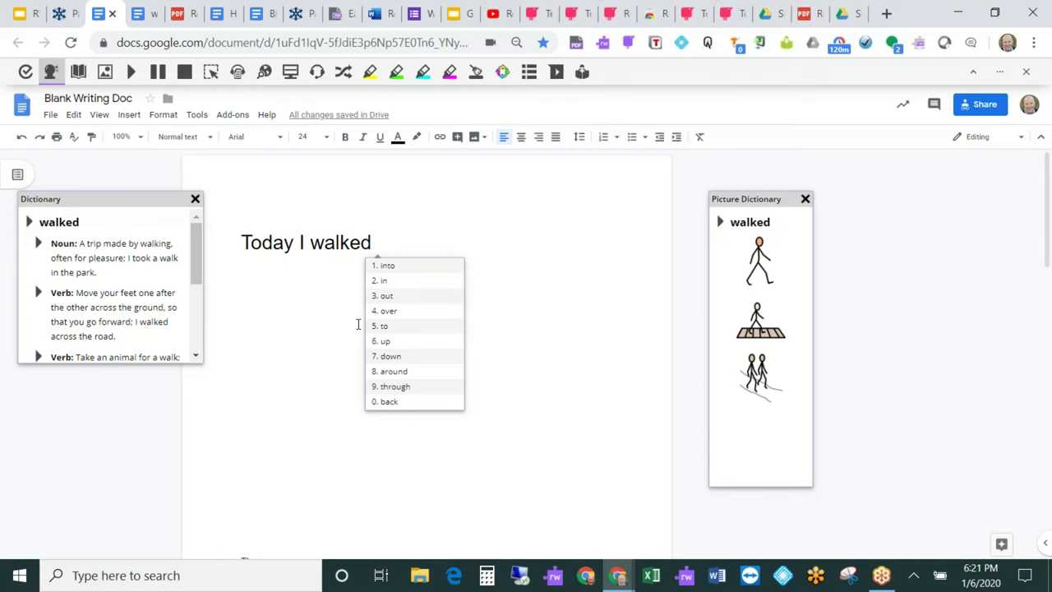
Type 'to fiz' and replace it with the predicted word 'physics'.
type("to ")
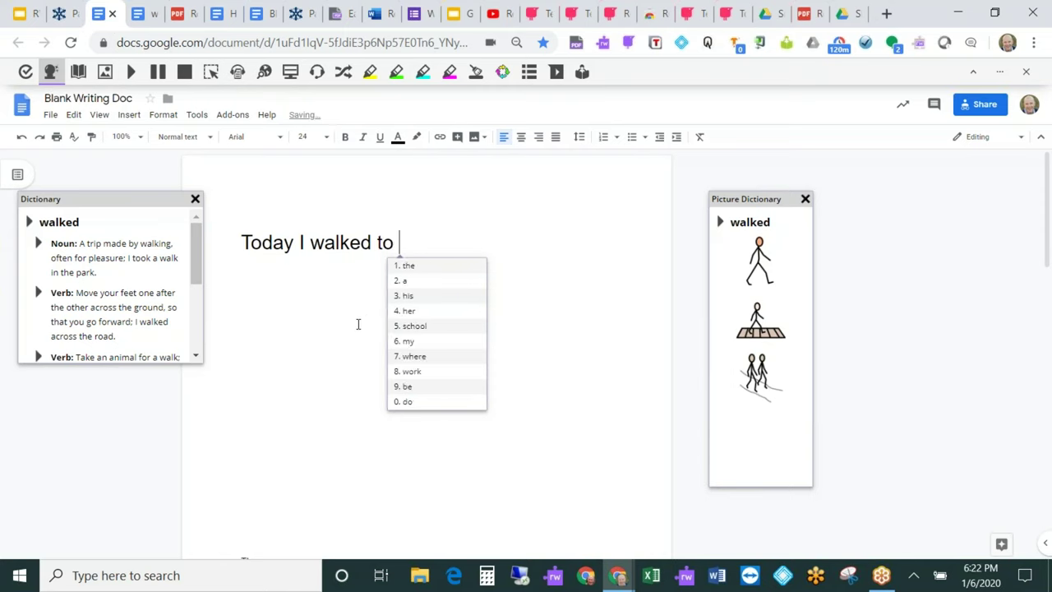
type("fi")
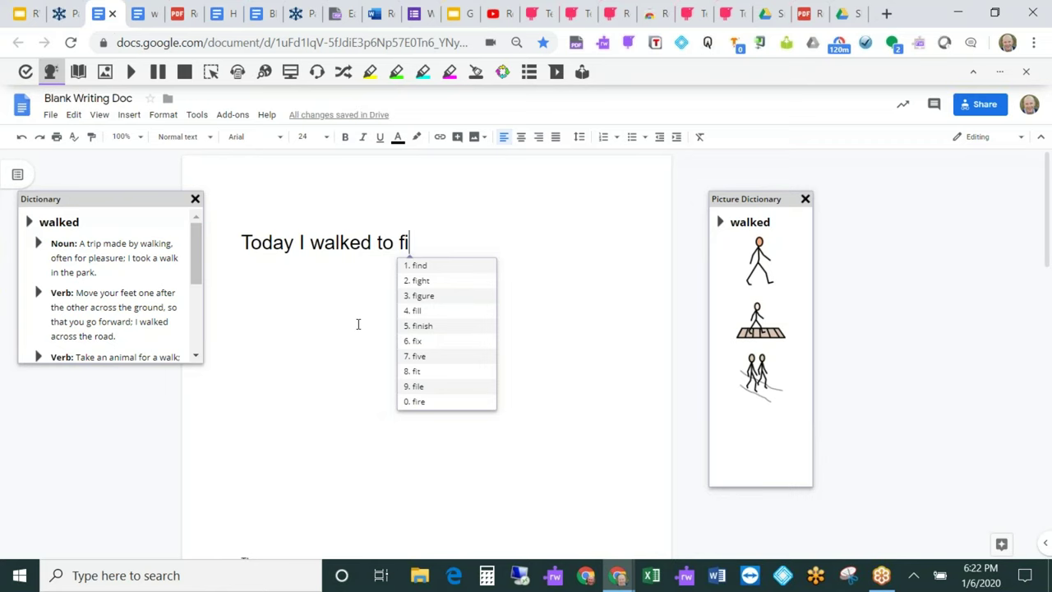
type("z")
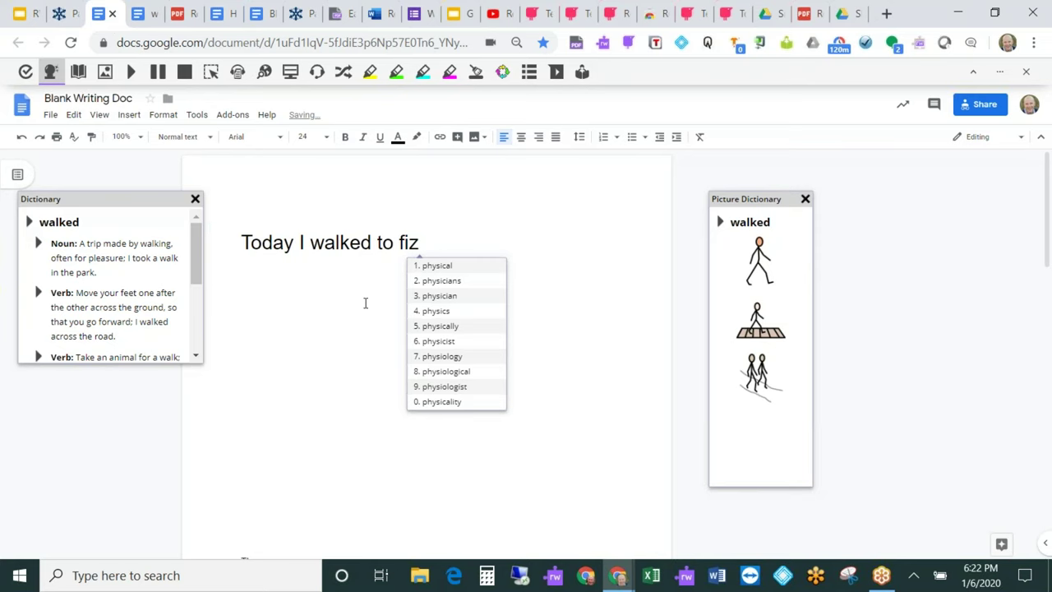
left_click(466, 312)
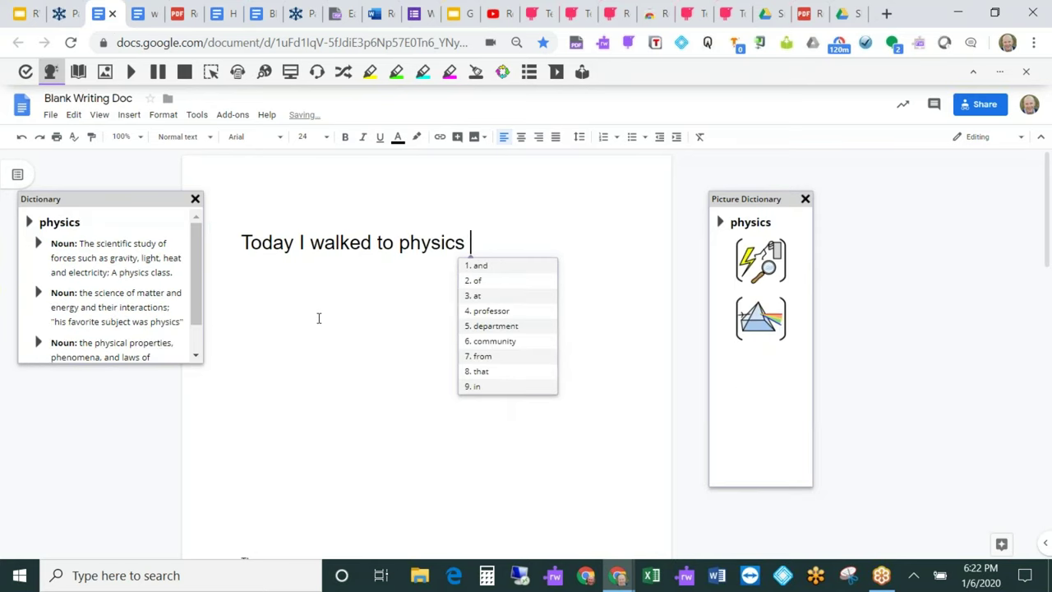
Close both dictionary panels, turn off prediction, and delete 'walked to physics', leaving 'Today I'.
left_click(196, 203)
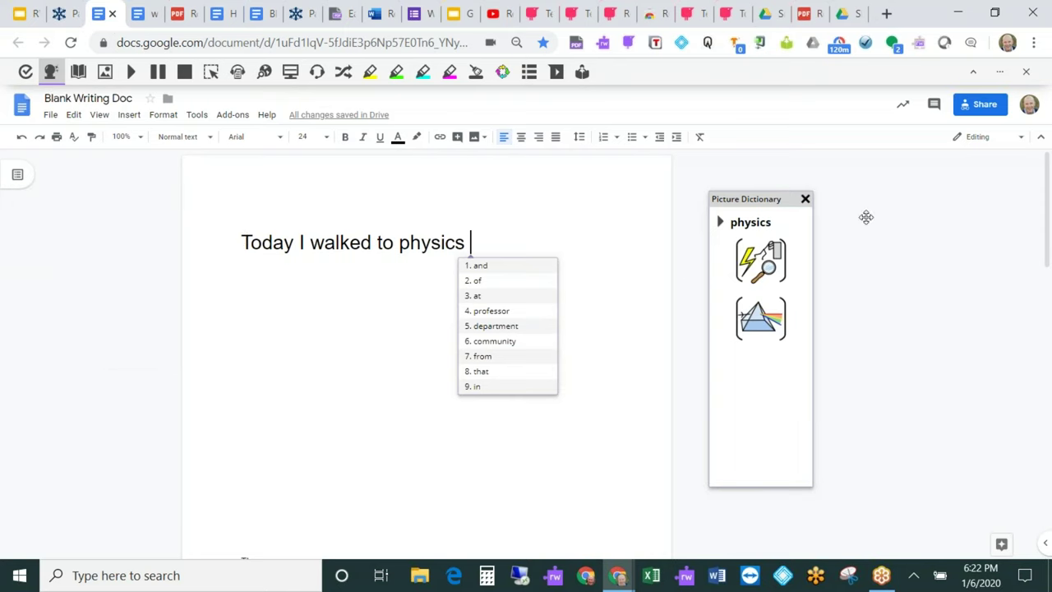
left_click(803, 200)
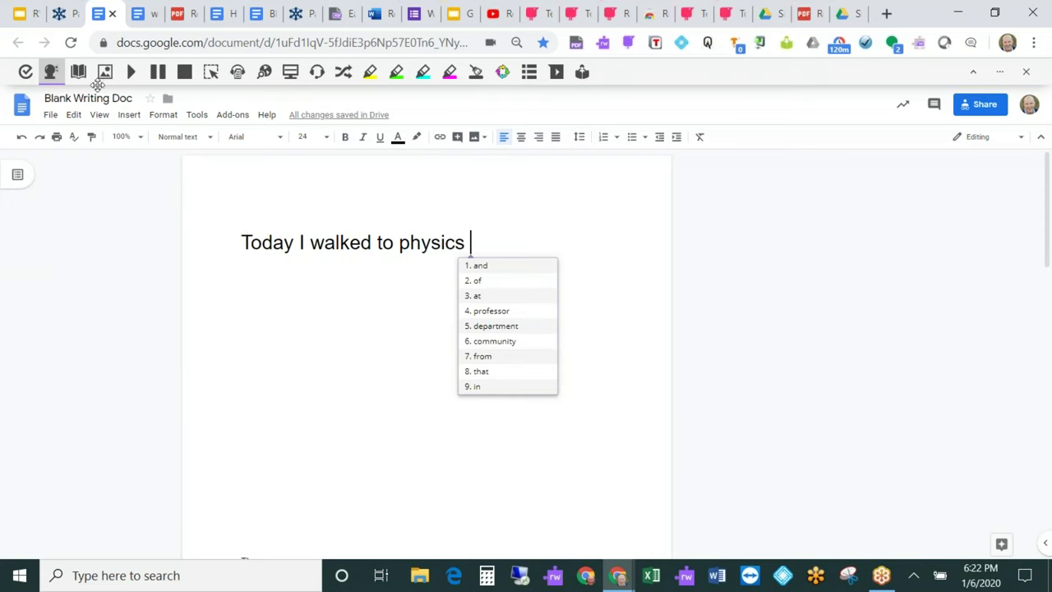
left_click(50, 71)
key("ctrl+shift+Left")
key("ctrl+shift+Left")
key("ctrl+shift+Left")
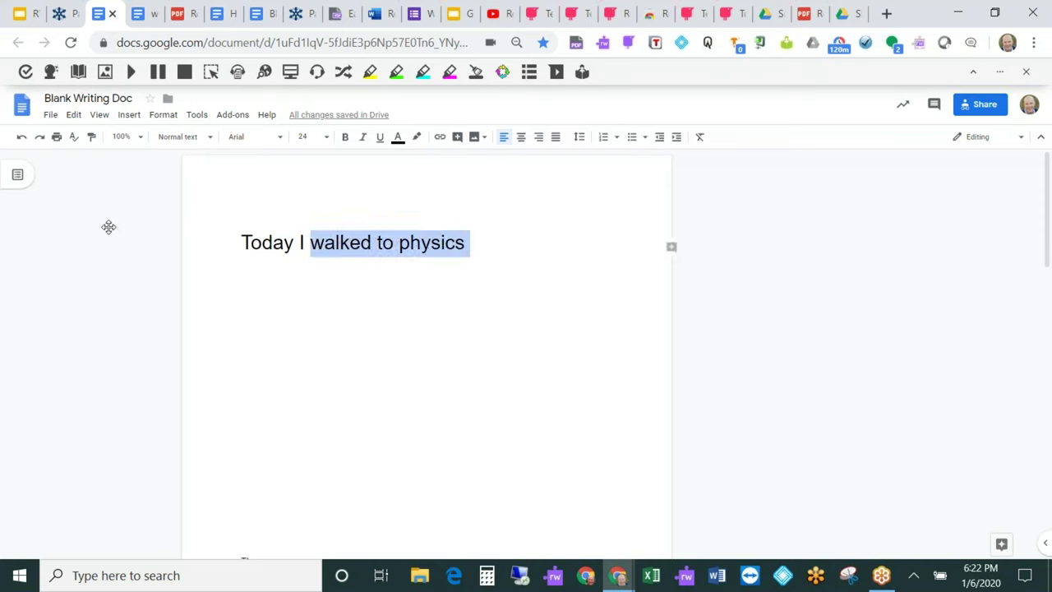
key("BackSpace")
key("BackSpace")
key("BackSpace")
key("BackSpace")
key("BackSpace")
key("BackSpace")
key("BackSpace")
key("BackSpace")
key("BackSpace")
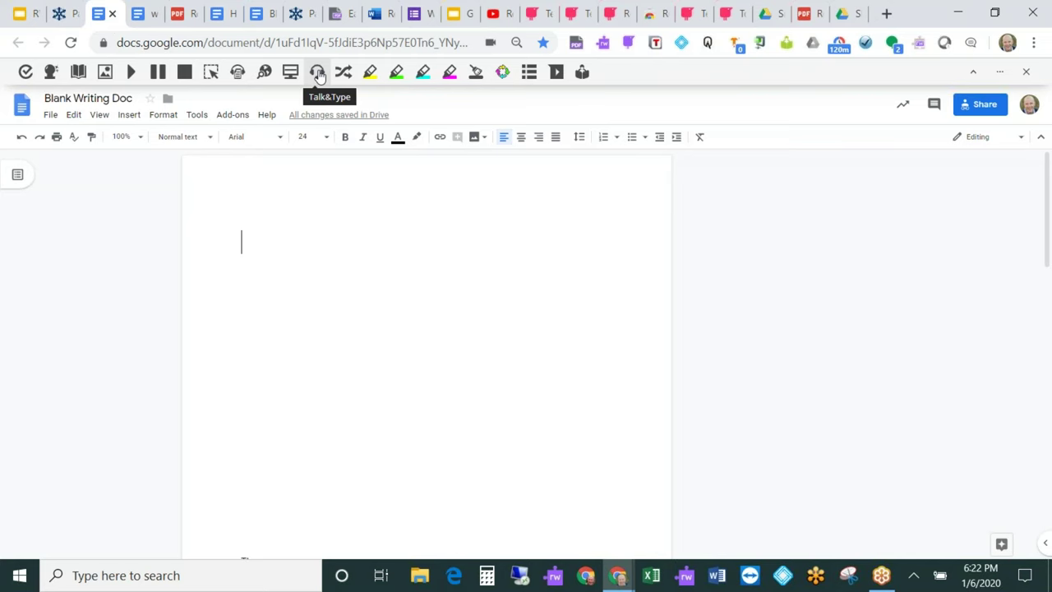
Dictate 'walked to school.' with Talk&Type, then open and close the language list.
left_click(317, 73)
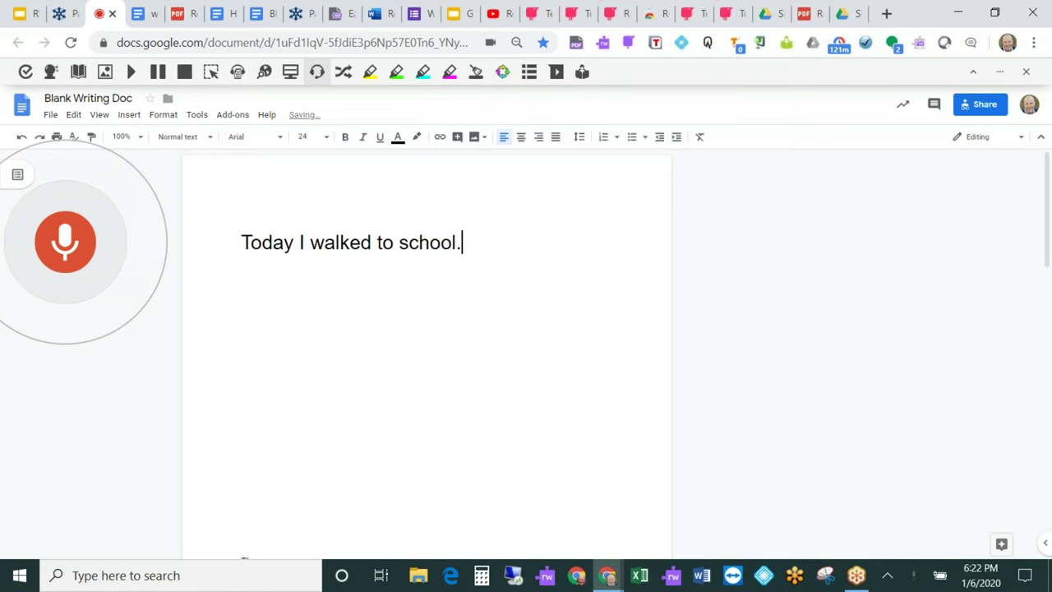
left_click(74, 245)
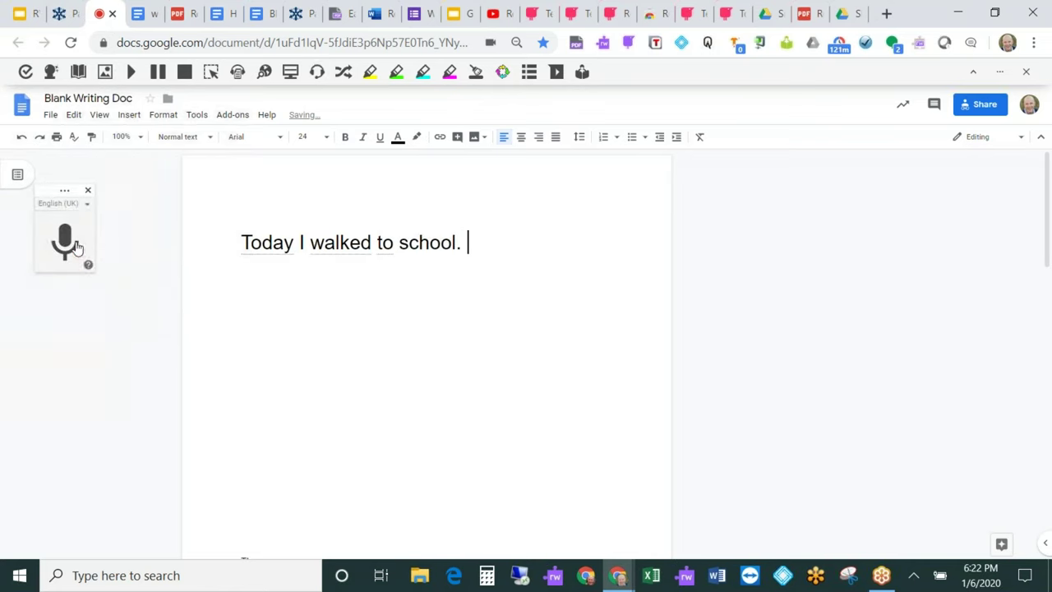
left_click(87, 203)
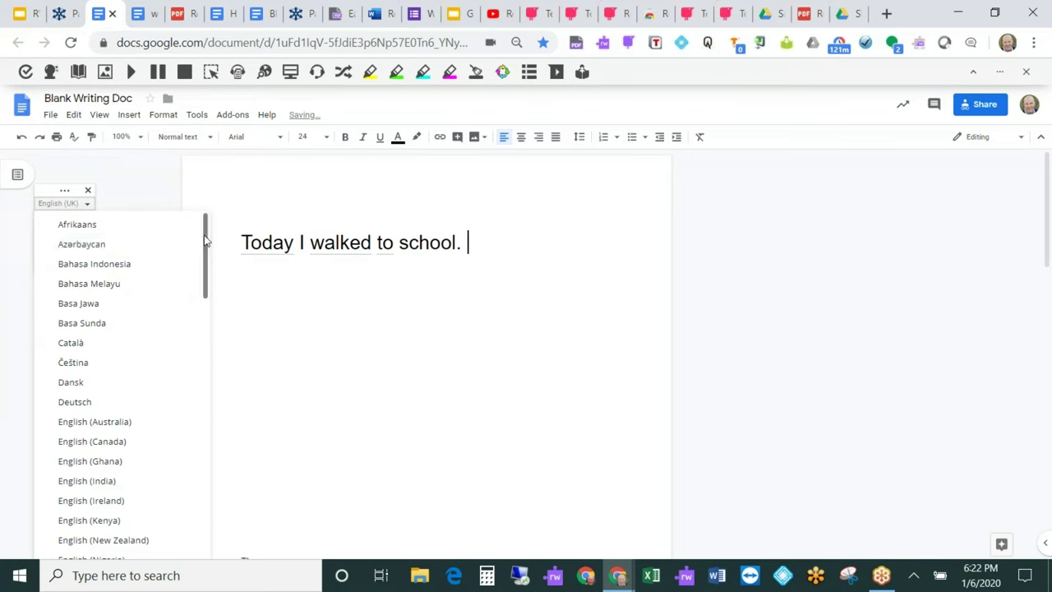
left_click_drag(207, 236, 56, 214)
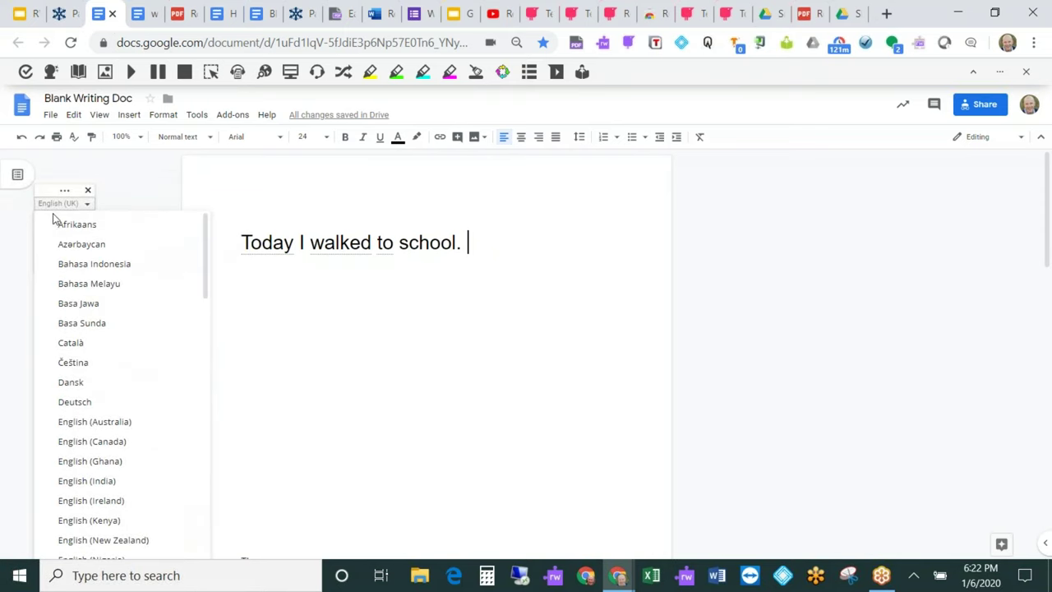
left_click(88, 190)
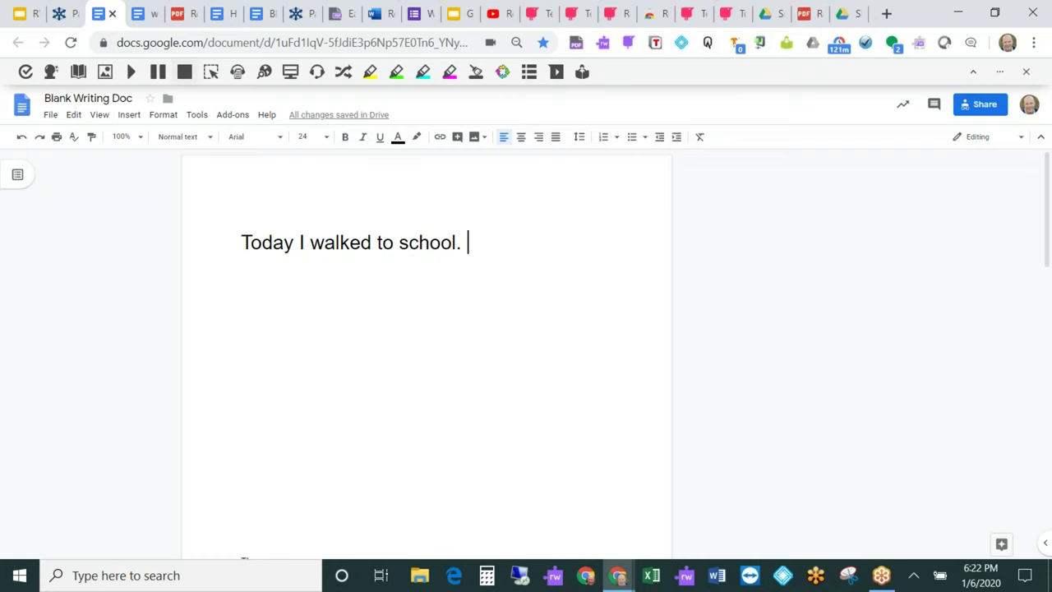
Have the writing document read aloud, then stop the reading.
left_click(136, 24)
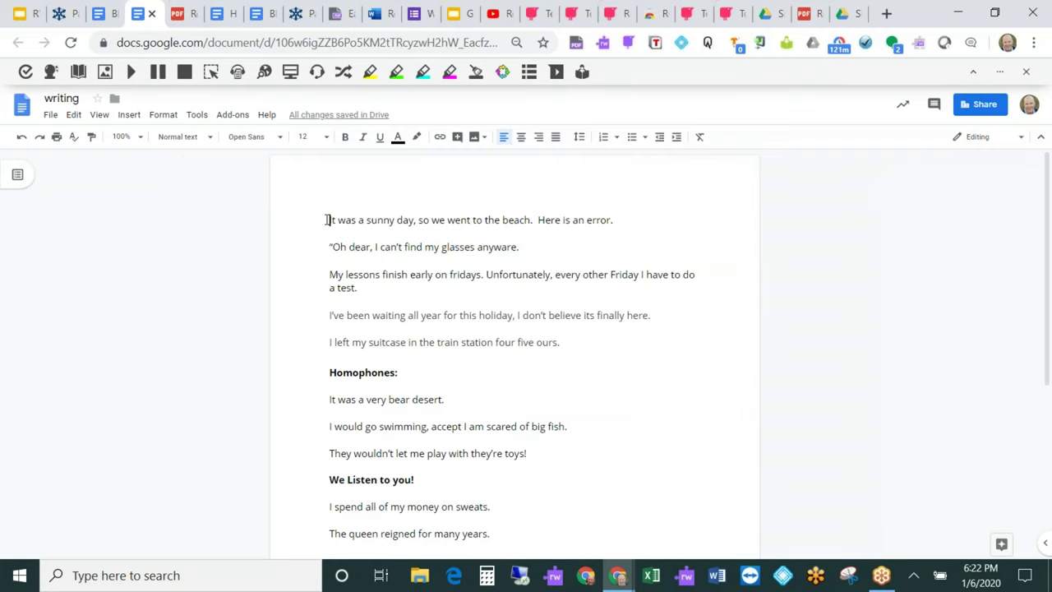
left_click(133, 74)
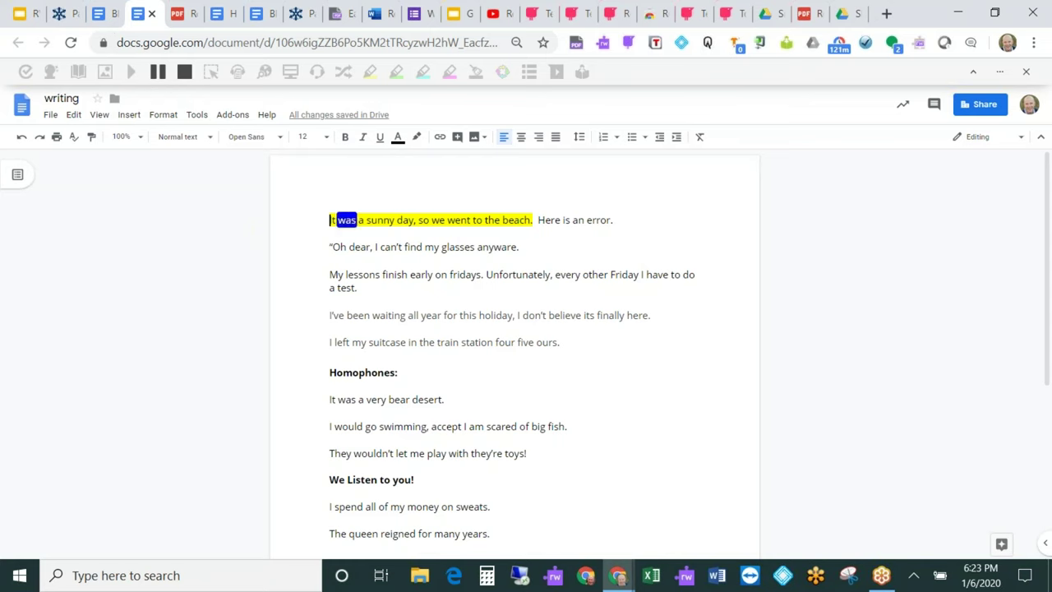
left_click(186, 76)
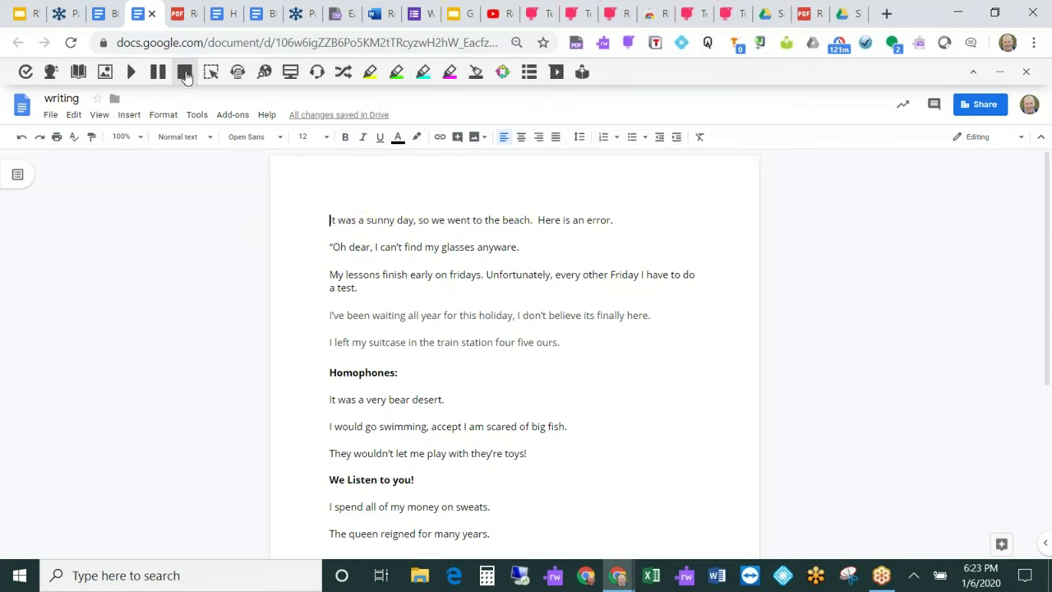
Run Check It, review suggestions for 'Oh dear' and 'bear', and show pictures for 'bear'.
left_click(26, 74)
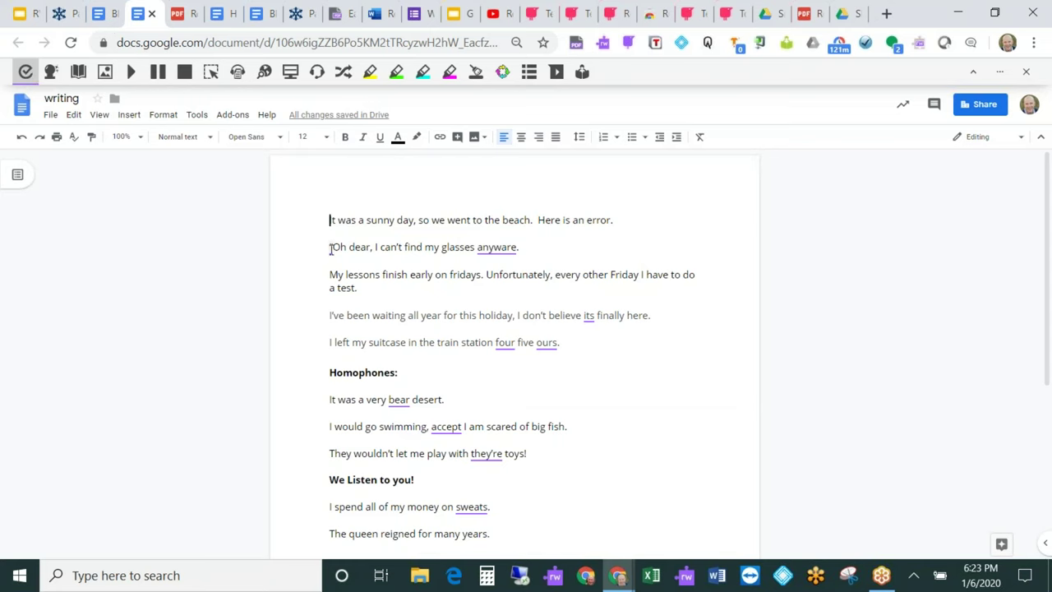
left_click(329, 248)
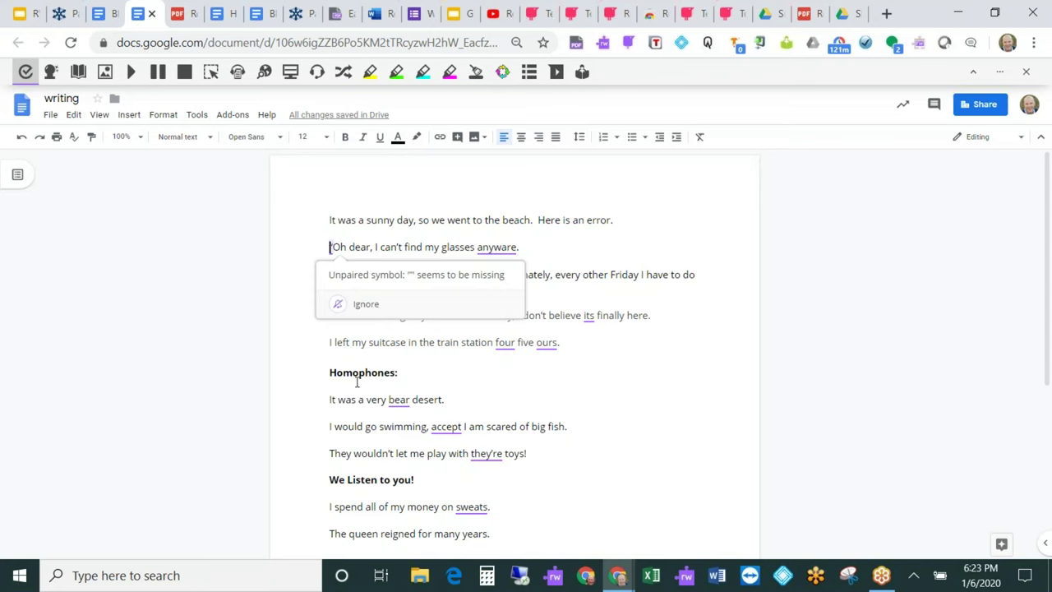
left_click(389, 400)
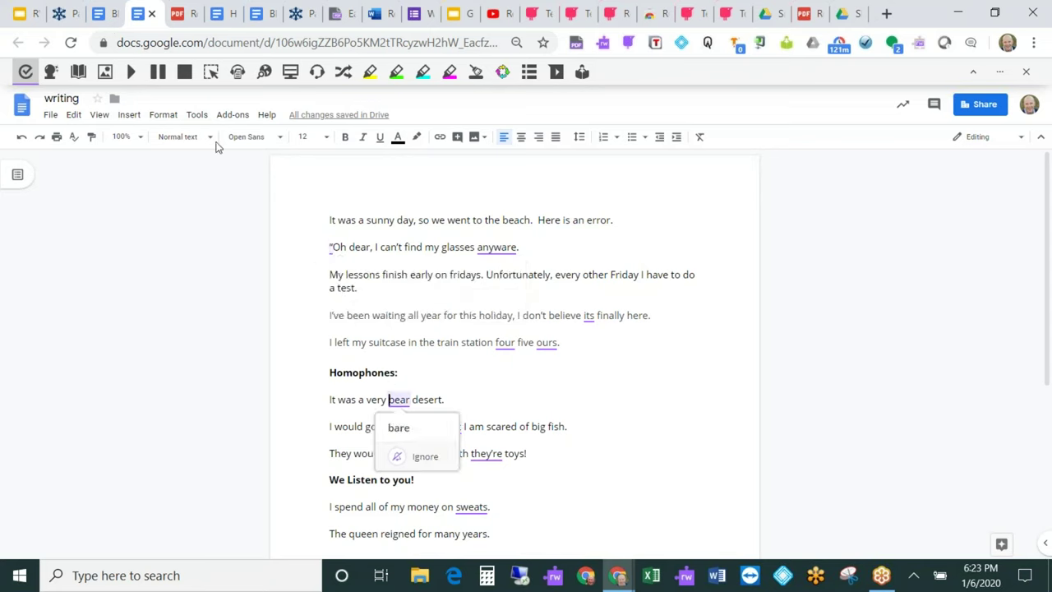
left_click(105, 74)
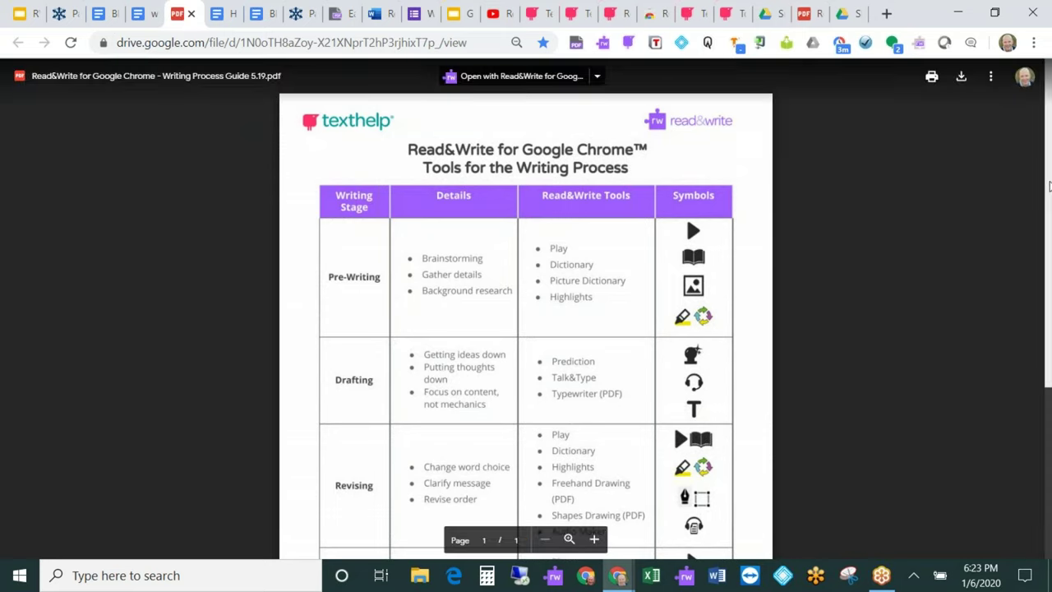
Scroll through the Writing Process Guide PDF, then switch to the History of Ireland document.
scroll(1048, 186, "down", 1)
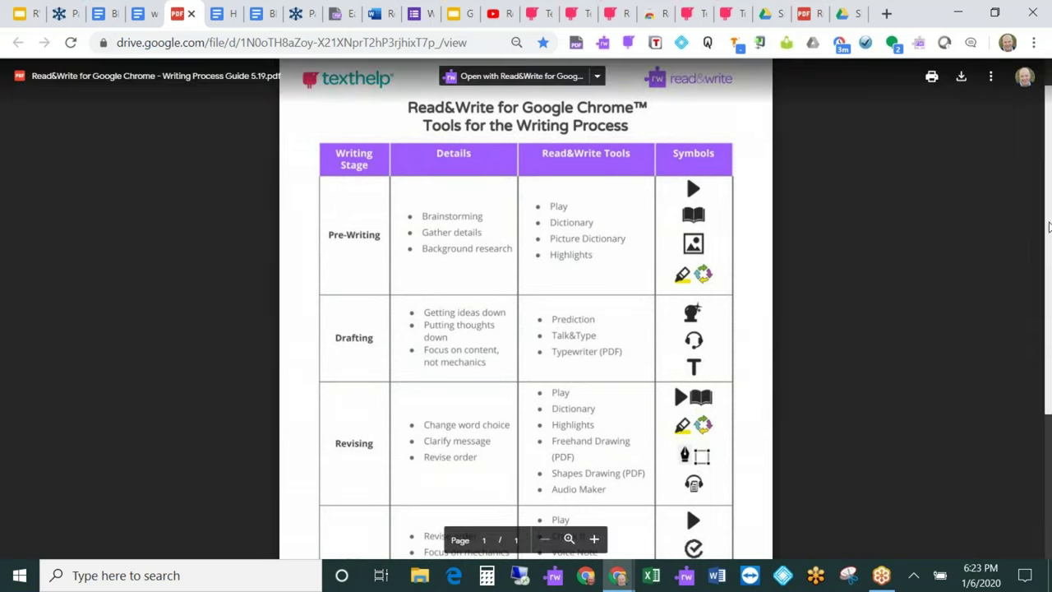
left_click_drag(1048, 226, 1048, 298)
scroll(630, 256, "down", 2)
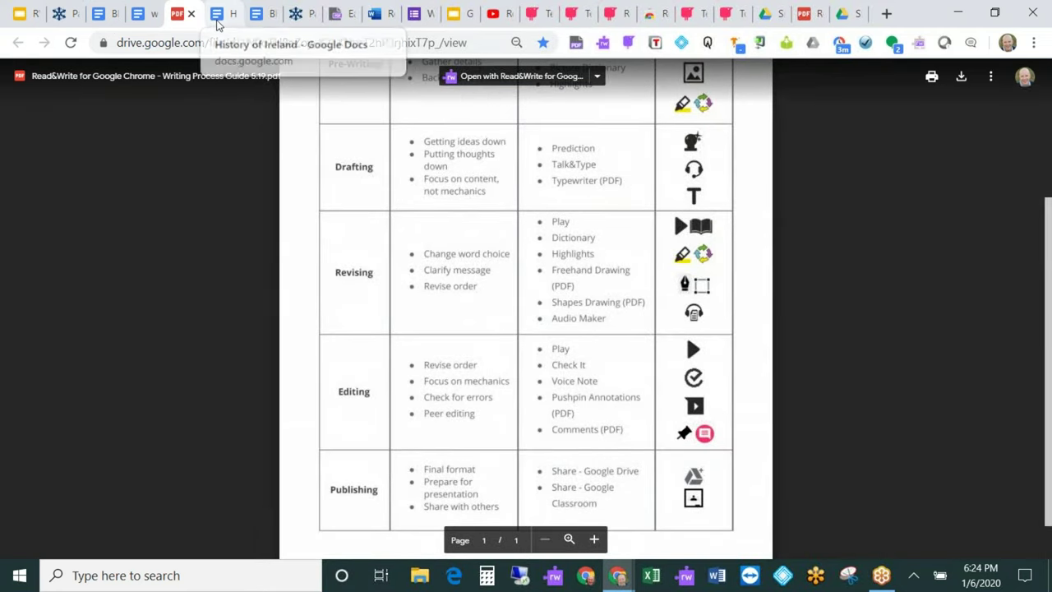
left_click(219, 20)
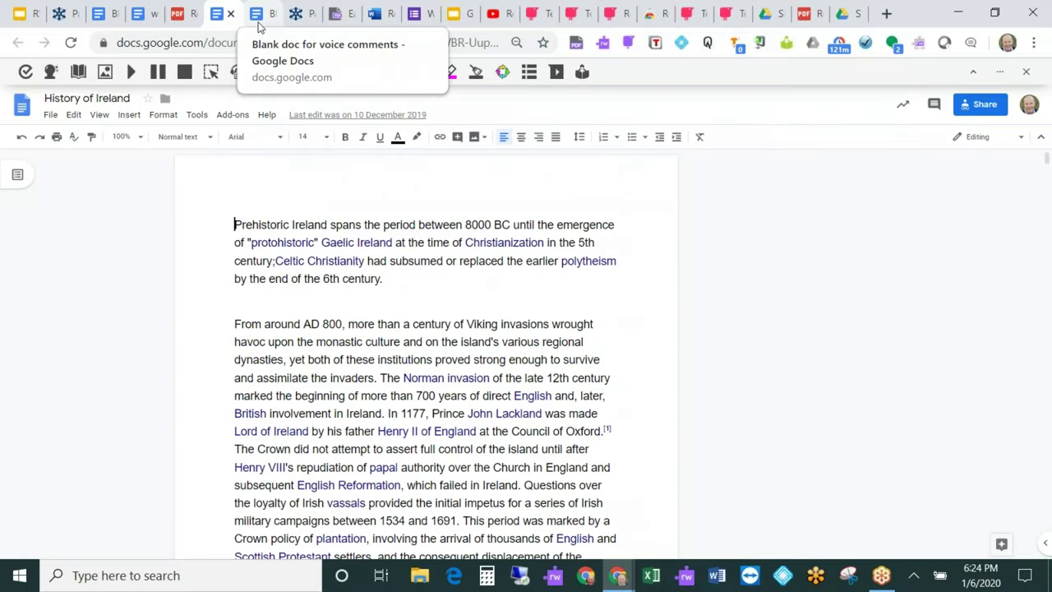
Record, preview and insert a voice note on the Cleveland, Ohio blank, then play it.
left_click(259, 20)
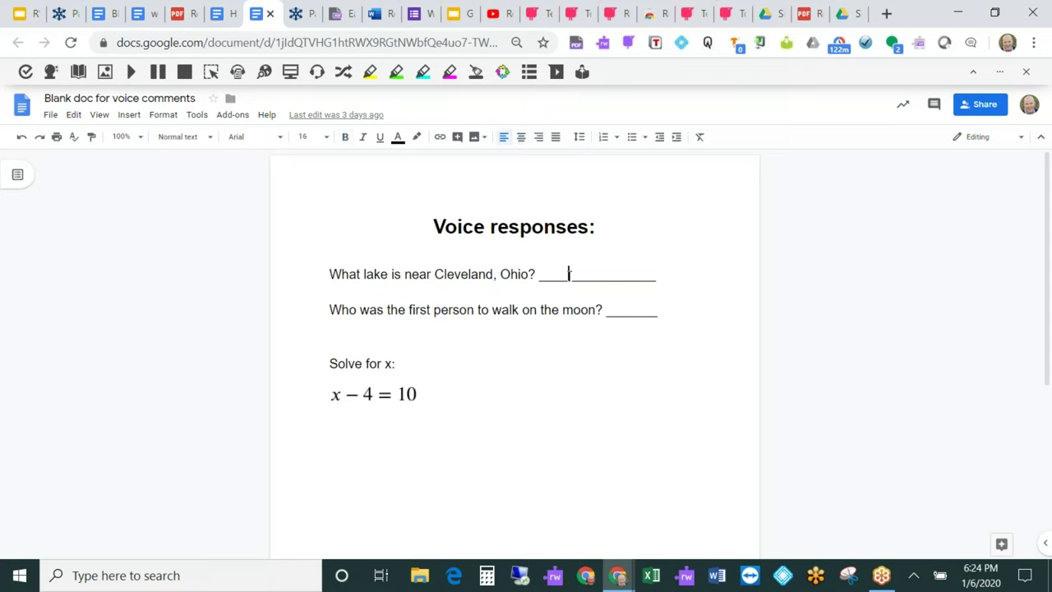
double_click(568, 275)
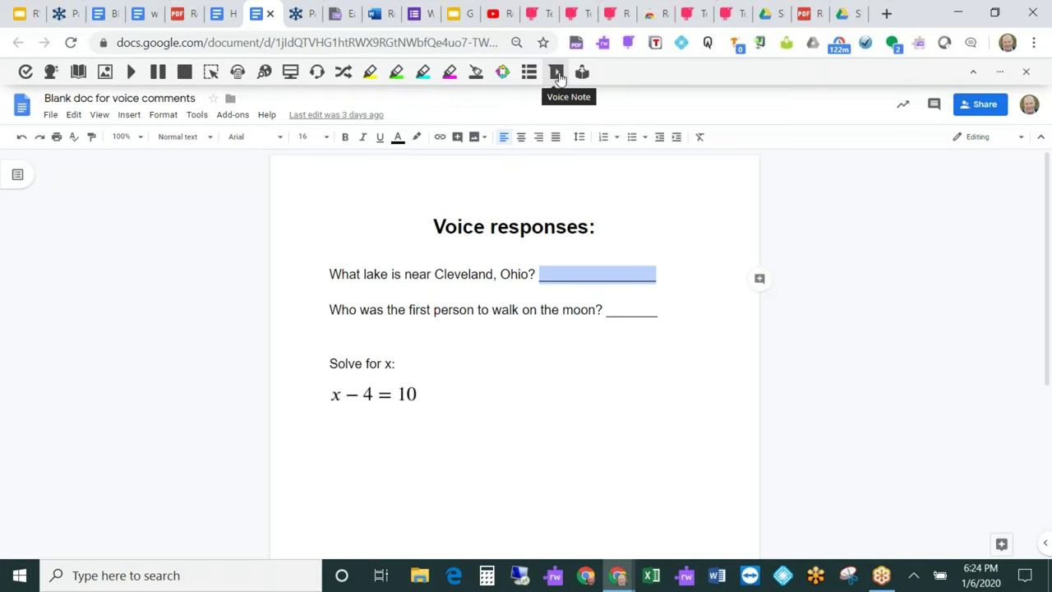
left_click(557, 75)
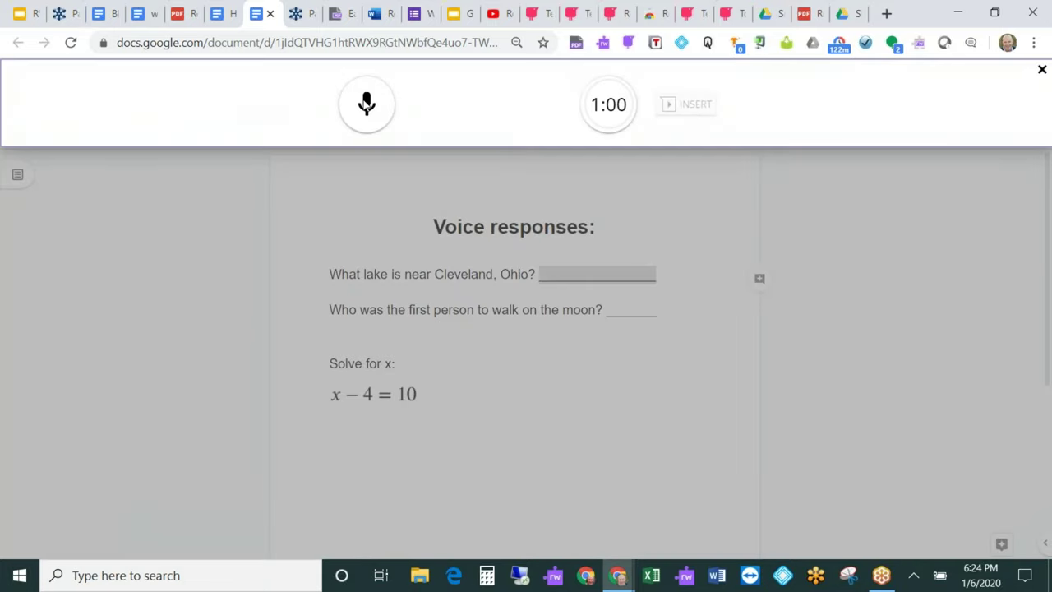
left_click(367, 105)
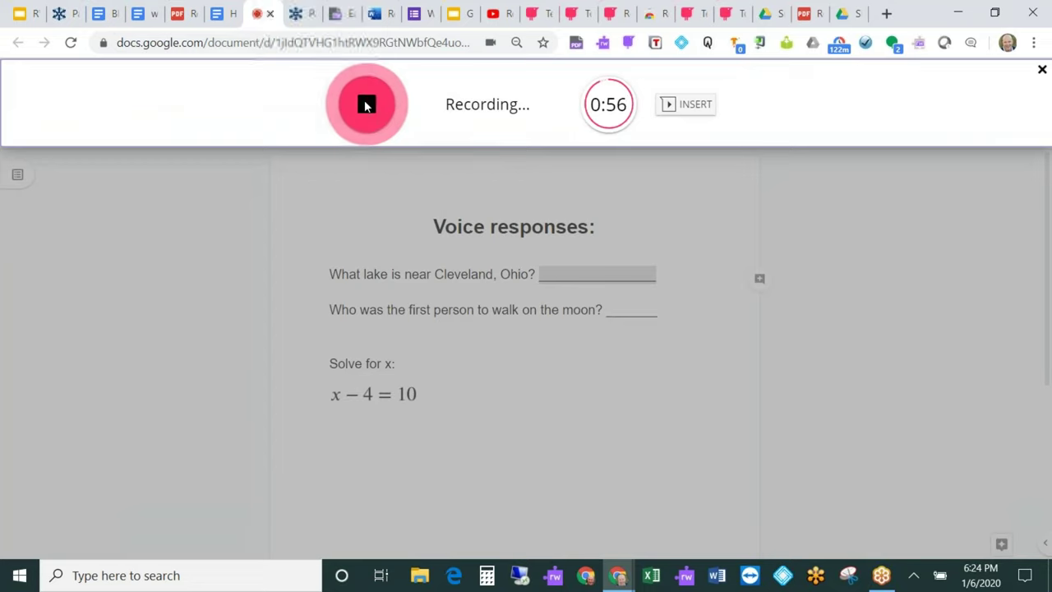
left_click(366, 104)
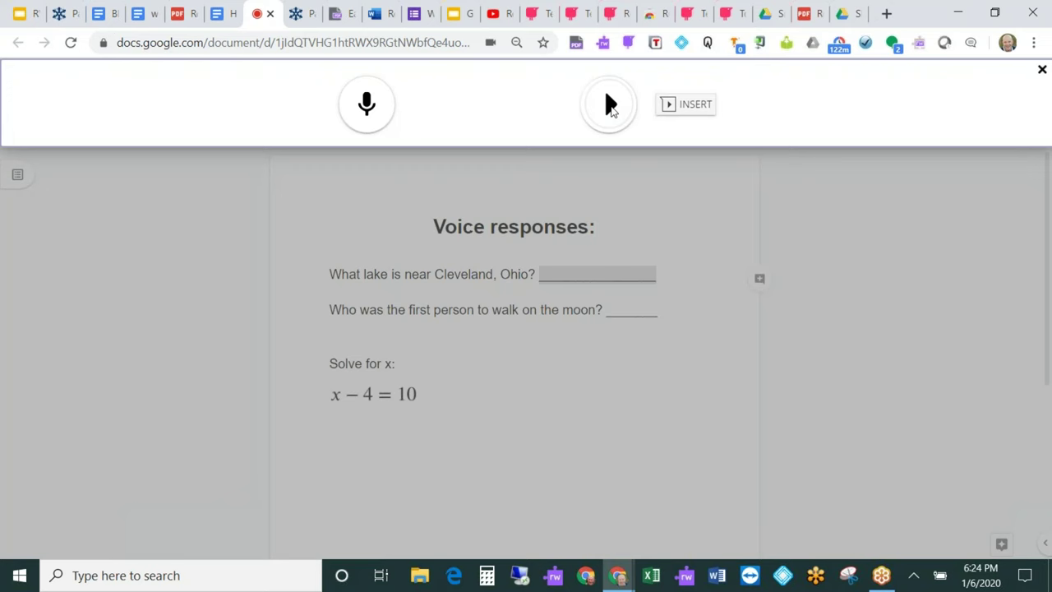
left_click(609, 105)
left_click(606, 115)
left_click(693, 107)
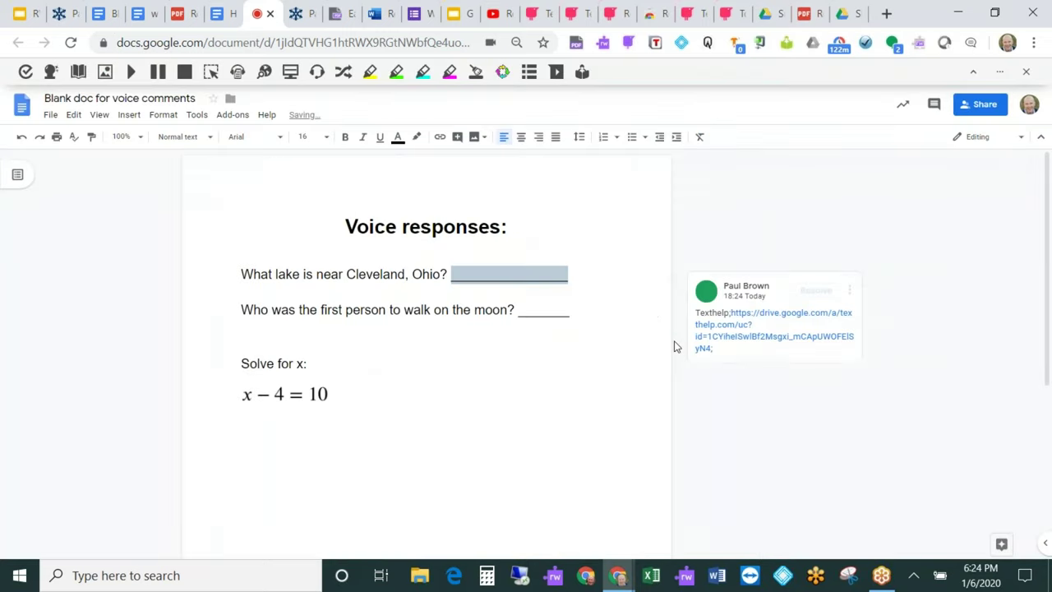
left_click(519, 274)
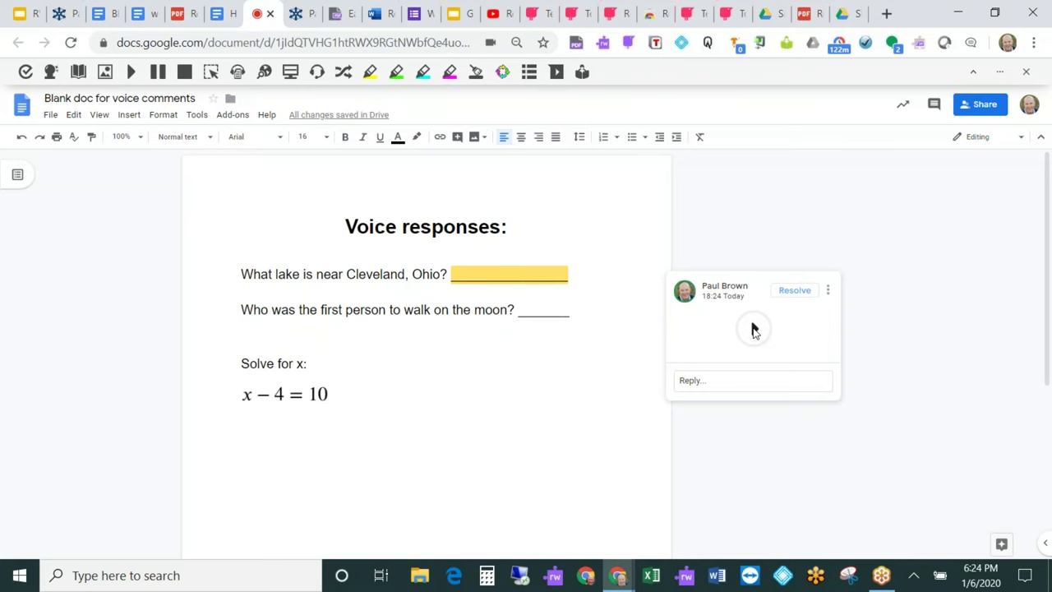
left_click(753, 329)
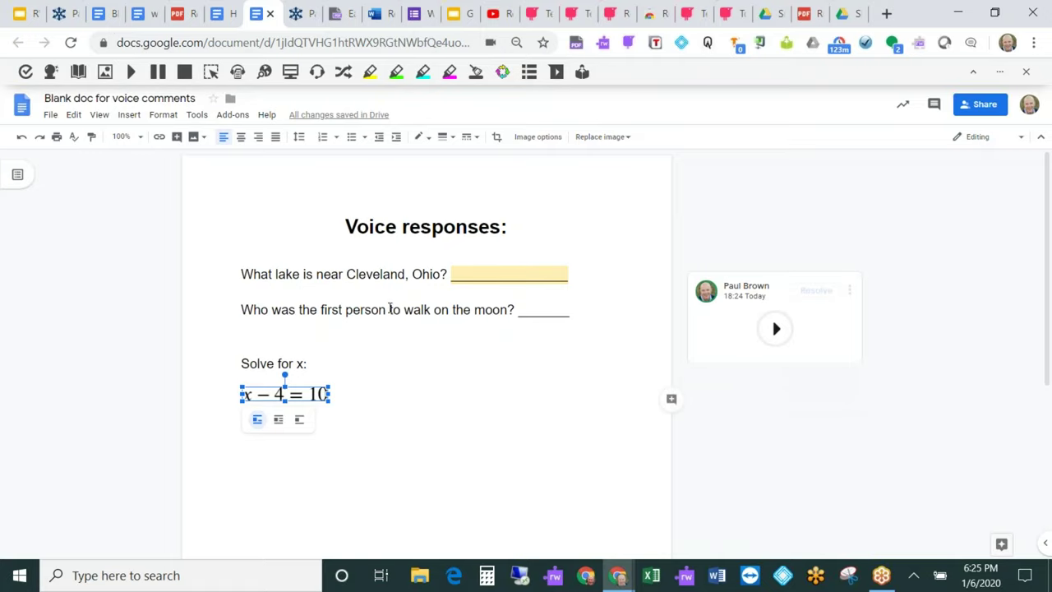
Record a voice note and insert it as a comment on the x − 4 = 10 equation.
left_click(555, 74)
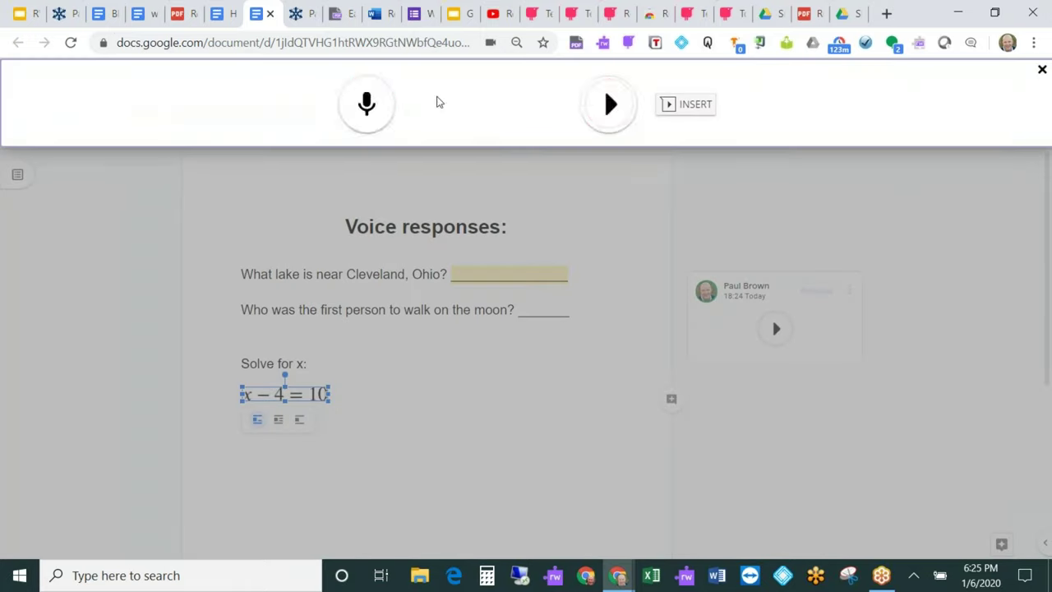
left_click(366, 104)
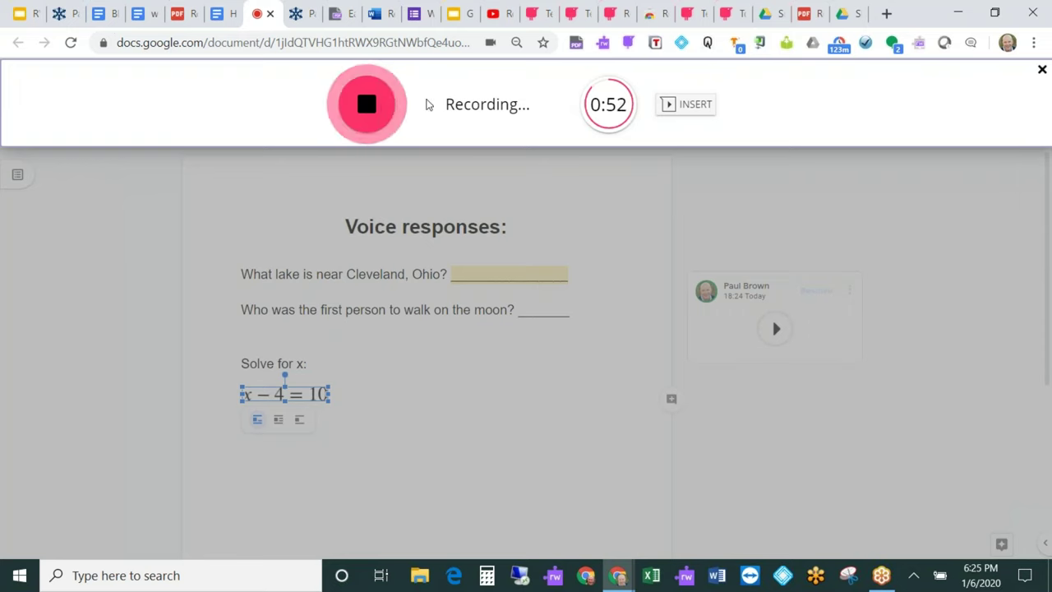
left_click(383, 103)
left_click(685, 112)
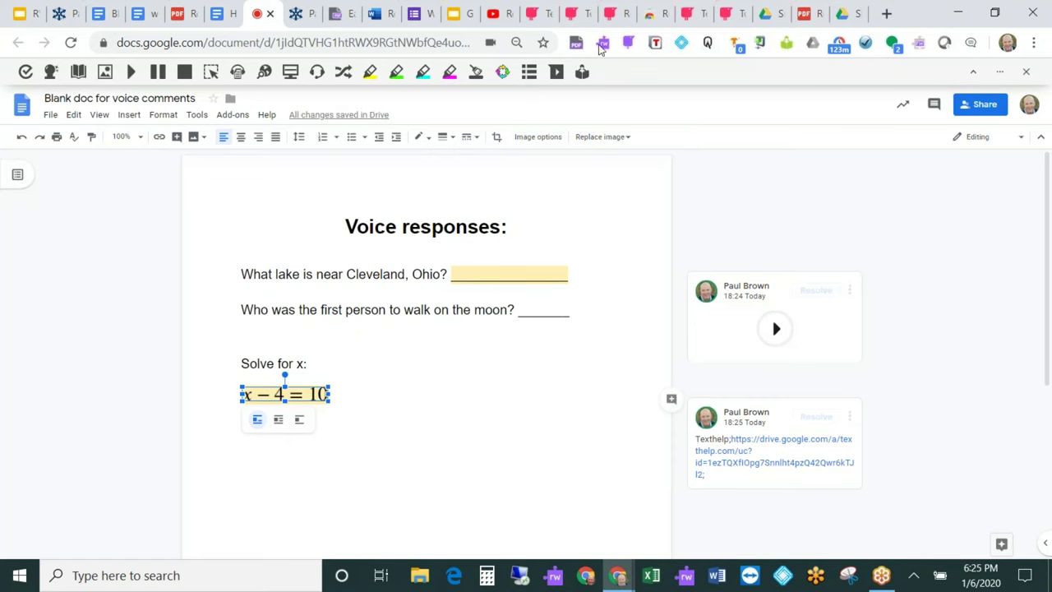
Switch back to the NSIDC Patterns in Arctic Weather and Climate page.
left_click(300, 15)
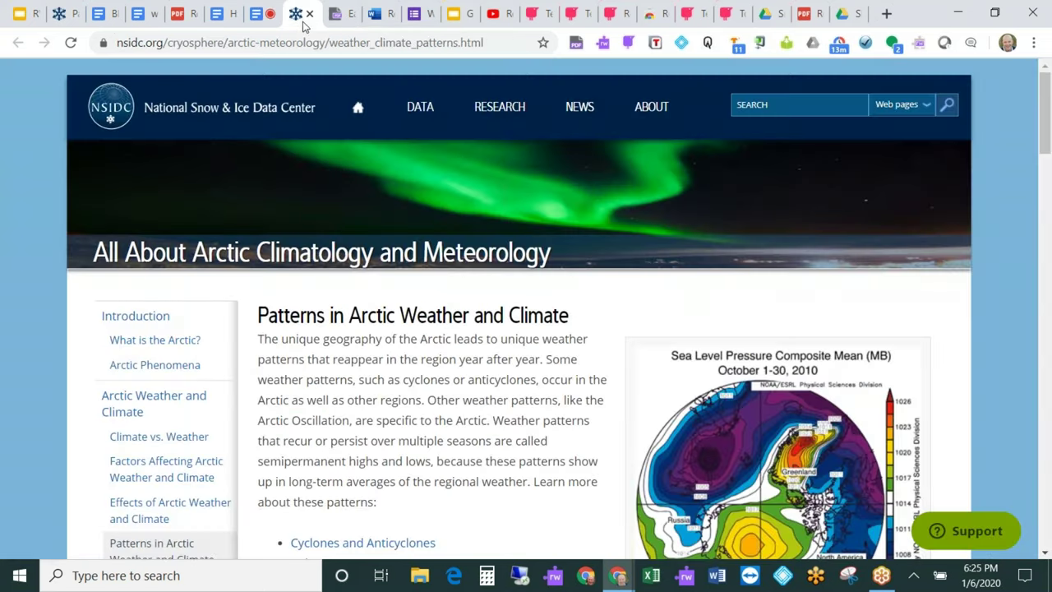